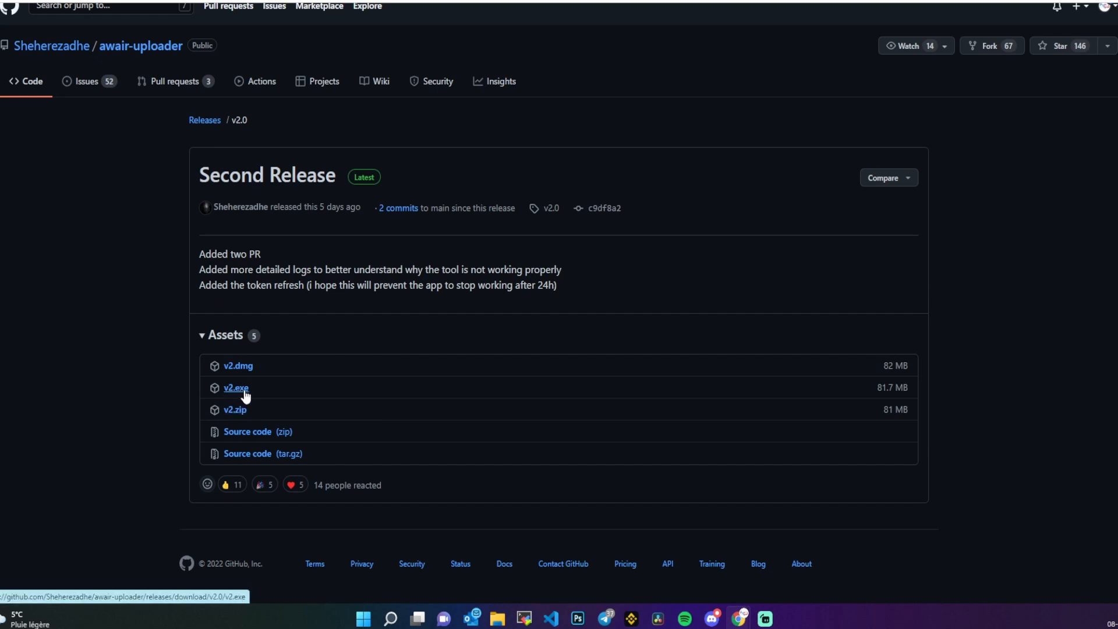
# Step: Download the v2.exe asset of the awair-uploader Second Release and run it despite the SmartScreen block
pyautogui.click(243, 390)
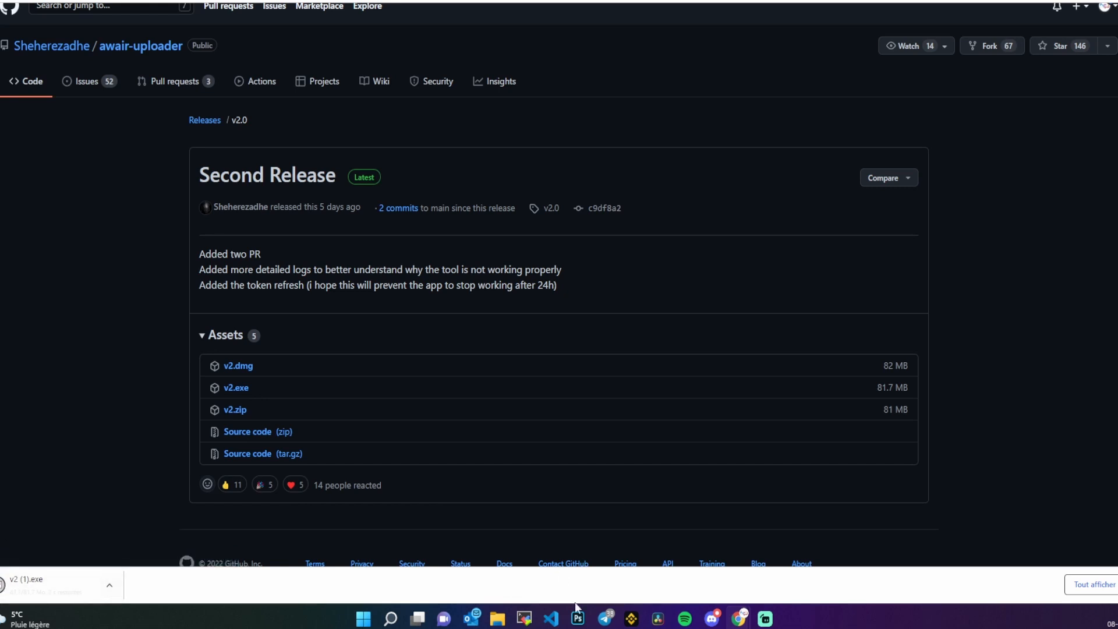
pyautogui.click(74, 578)
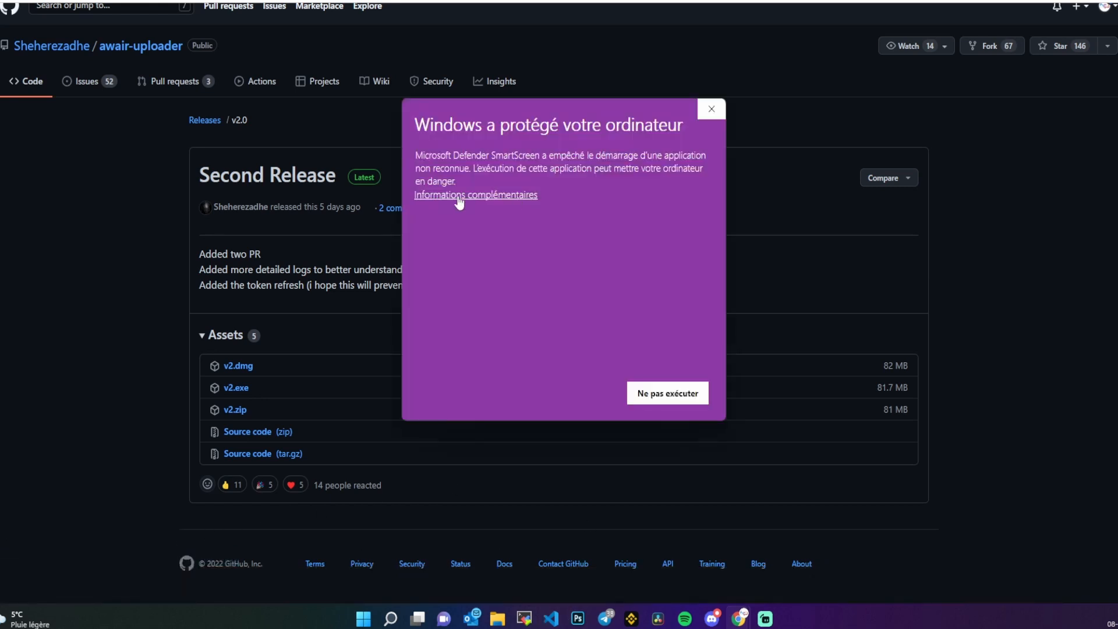
pyautogui.click(453, 190)
pyautogui.click(571, 396)
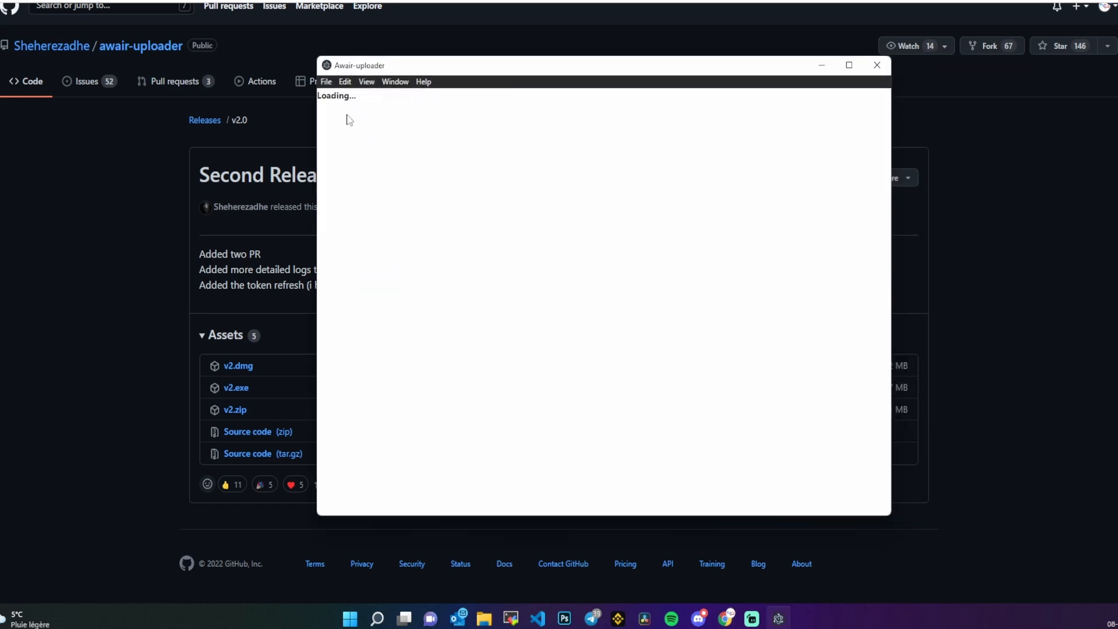
# Step: Force a reload of the Awair-uploader window to bring up the PlanetWatch sign-in page
pyautogui.click(367, 81)
pyautogui.moveTo(394, 88)
pyautogui.click(368, 111)
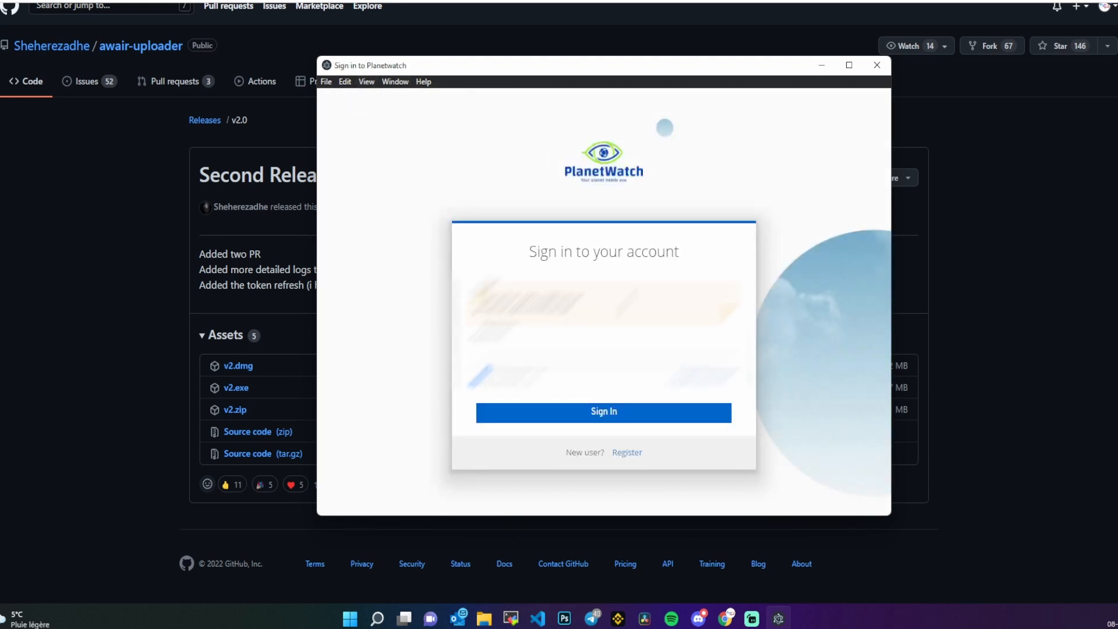
# Step: Enter the PlanetWatch account password and sign in
pyautogui.click(559, 345)
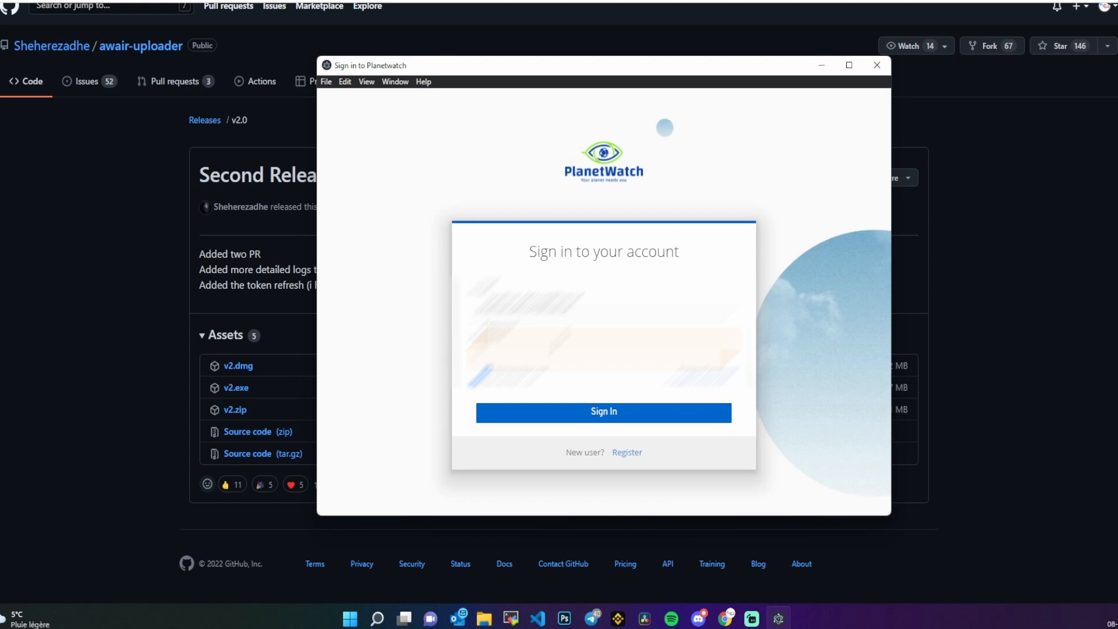
pyautogui.write('••••••••••')
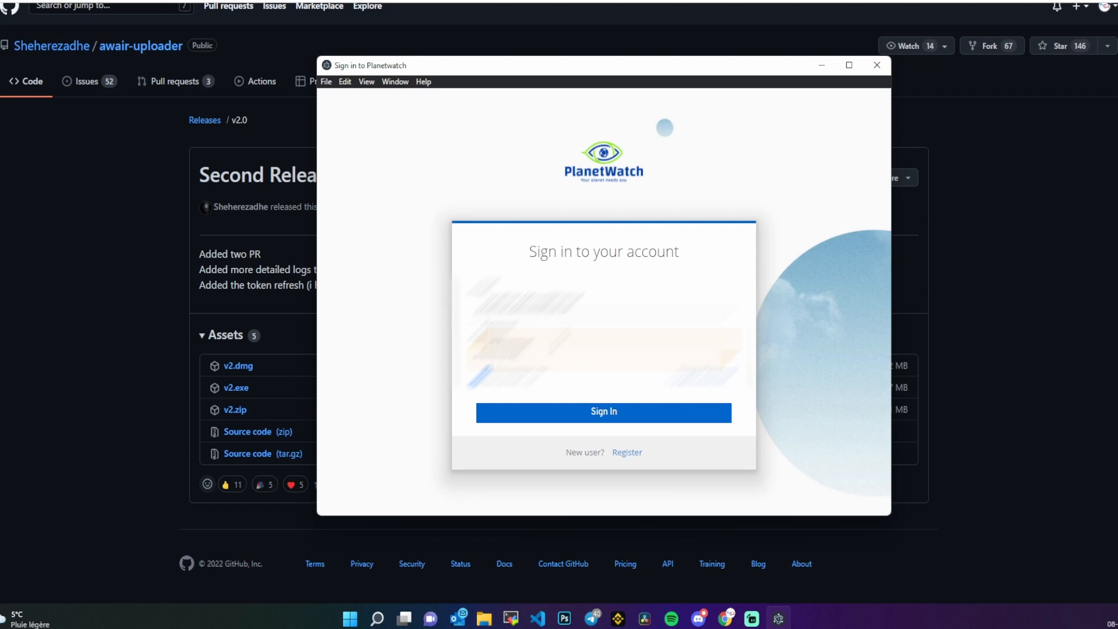
pyautogui.press('Return')
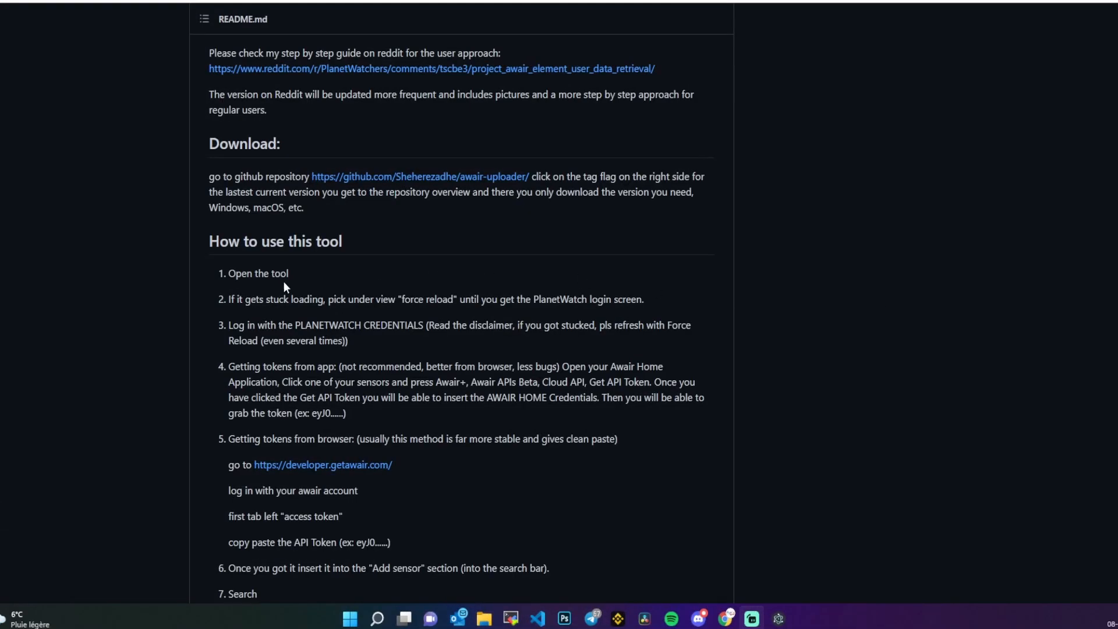
# Step: Check the README's token instructions and open the developer.getawair.com console from the uploader's Add sensor help
pyautogui.scroll(-1, 278, 285)
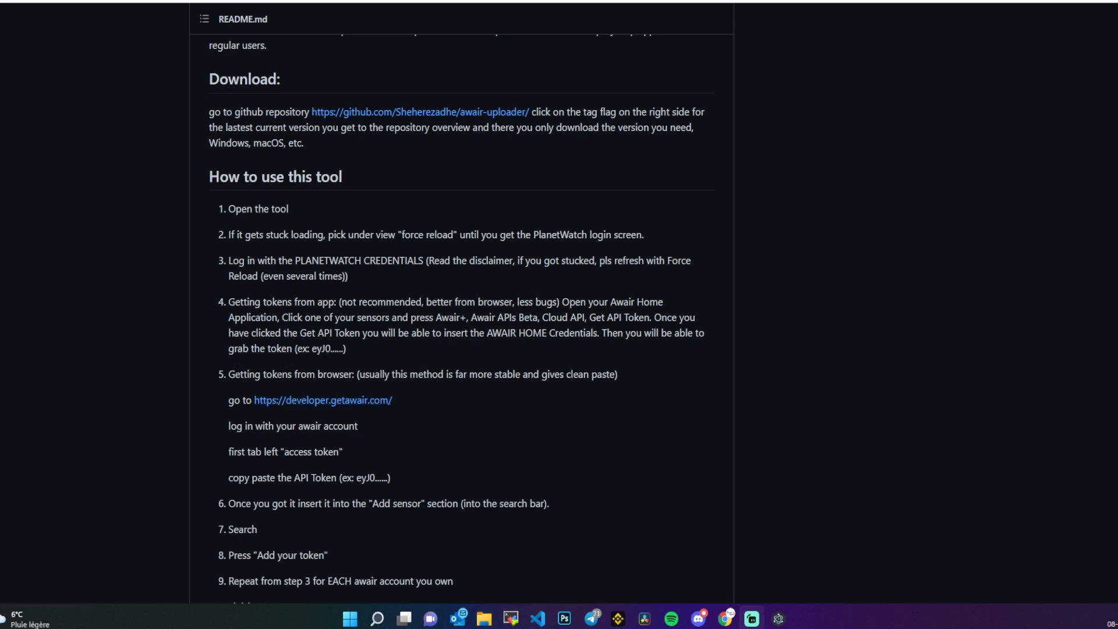
pyautogui.click(308, 407)
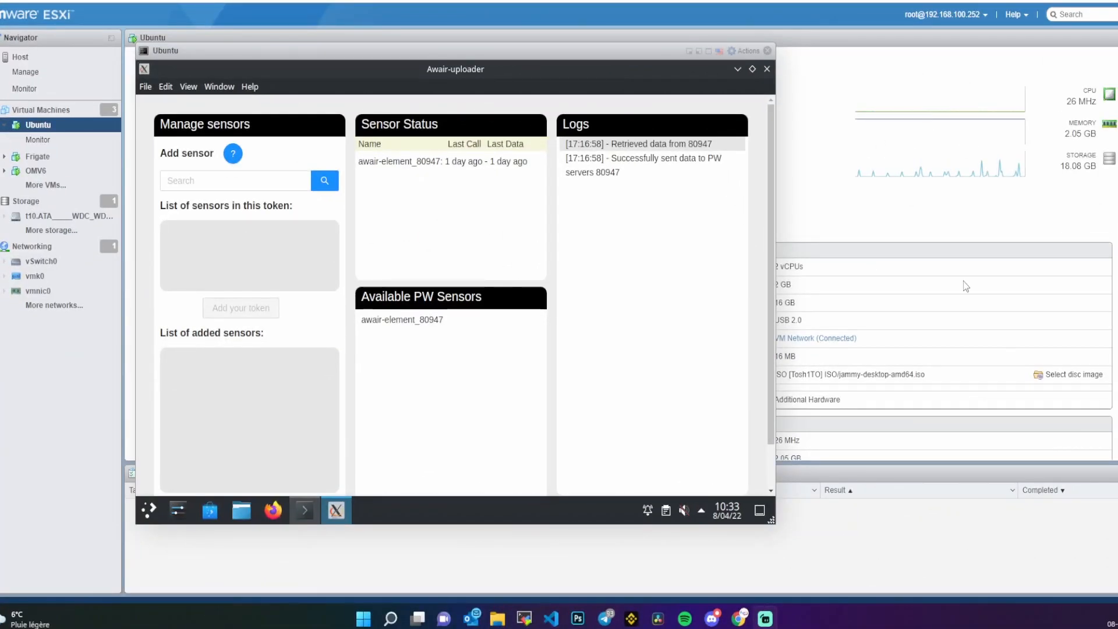
pyautogui.click(213, 177)
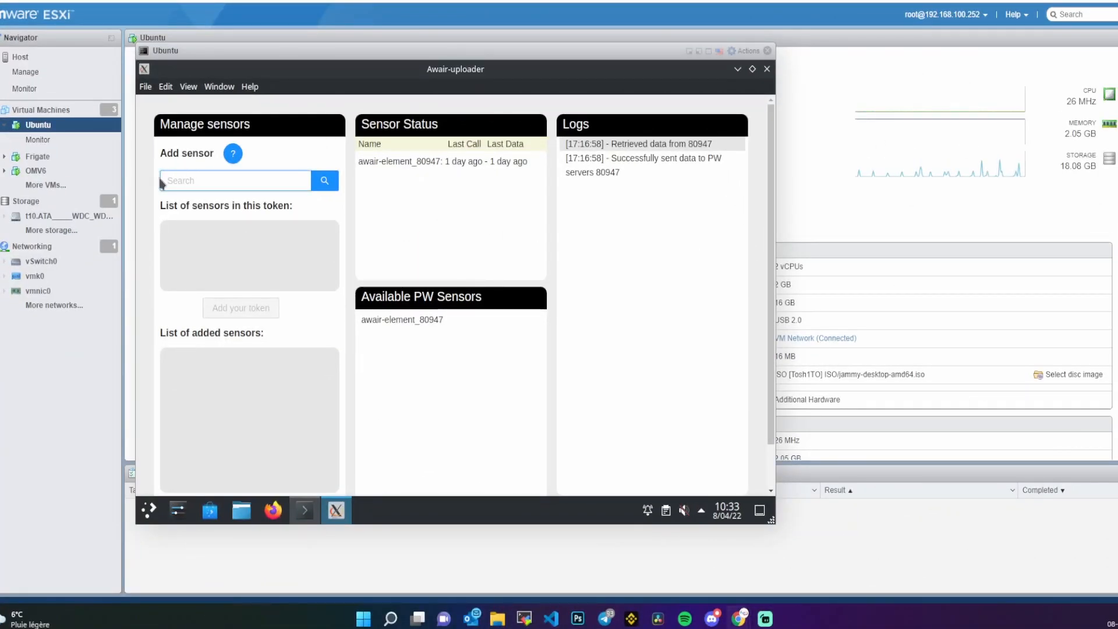
pyautogui.moveTo(236, 158)
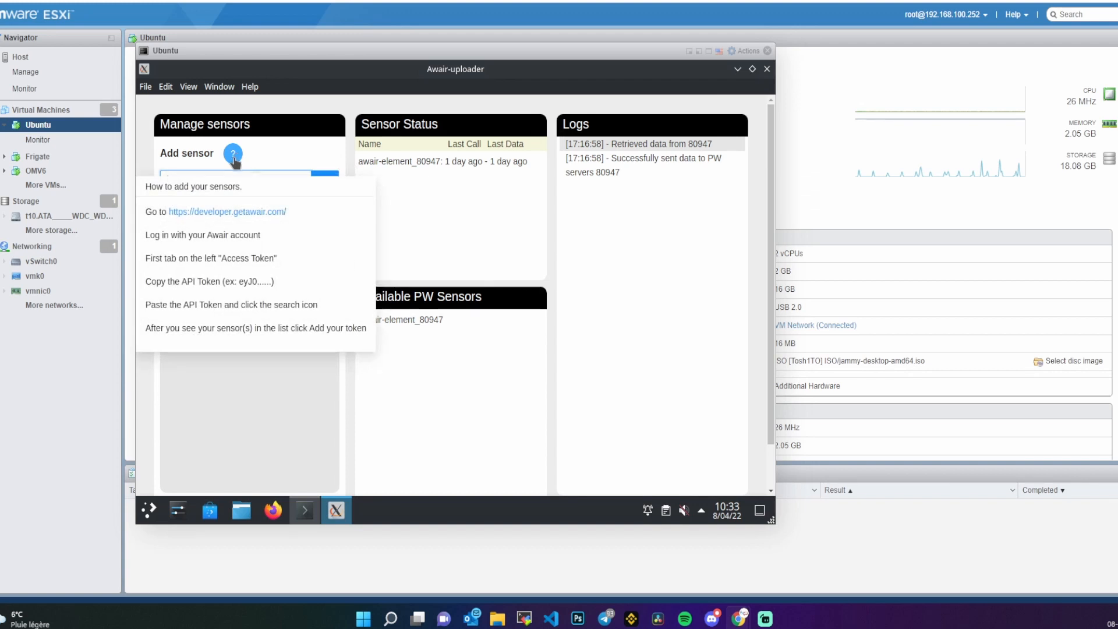
pyautogui.click(231, 213)
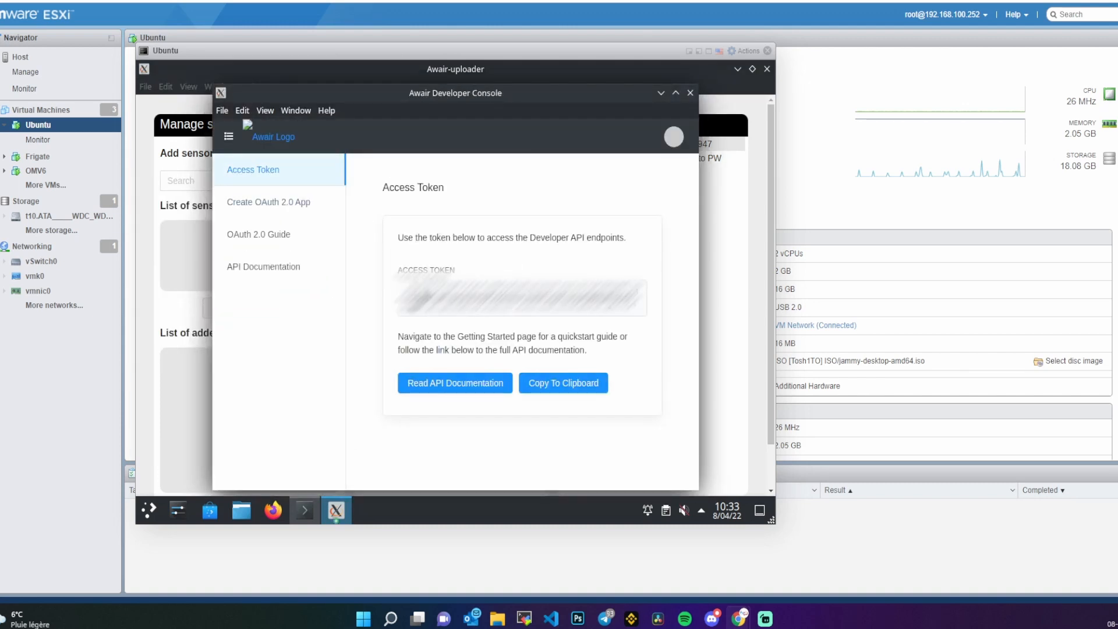
# Step: Copy the access token from the Awair Developer Console, paste it into the Add sensor field and search
pyautogui.moveTo(402, 291); pyautogui.dragTo(620, 314)
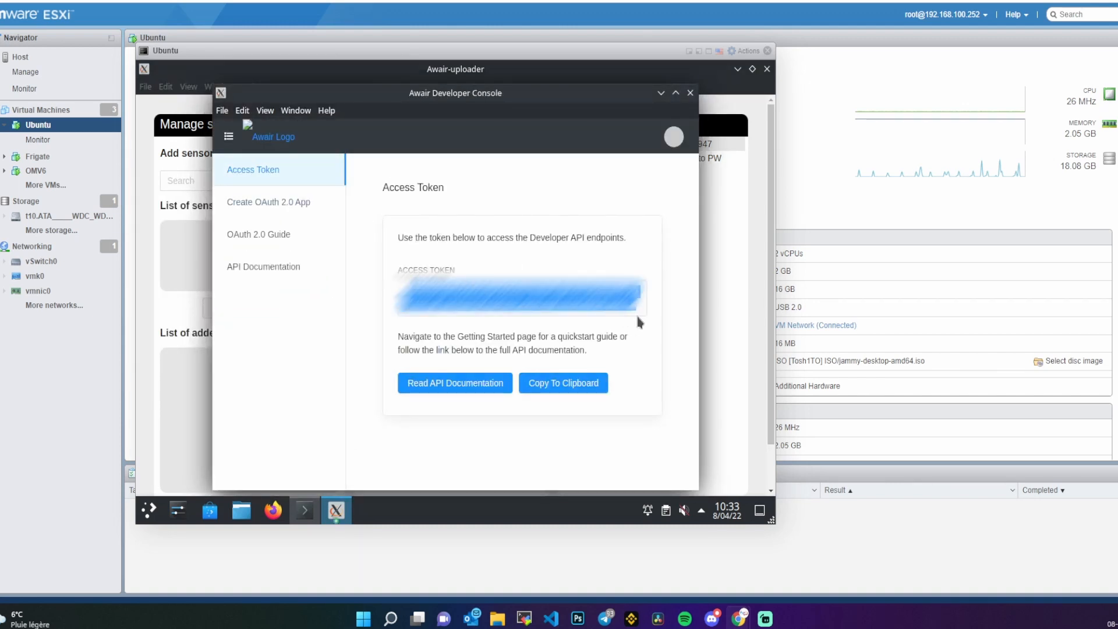
pyautogui.click(690, 93)
pyautogui.click(254, 180)
pyautogui.hotkey('ctrl', 'v')
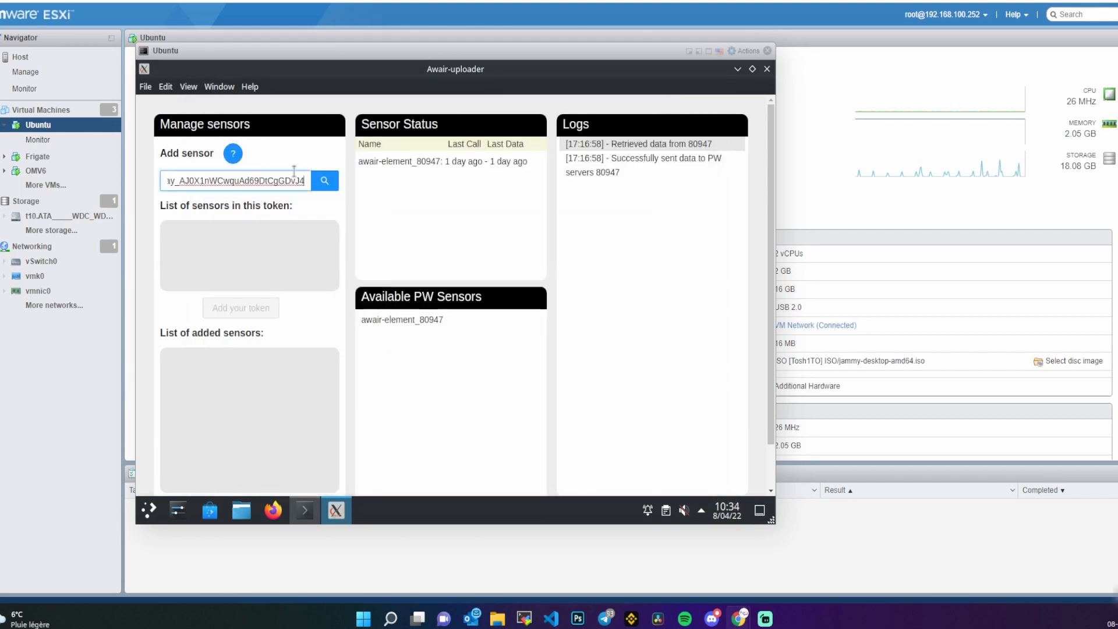
pyautogui.click(323, 183)
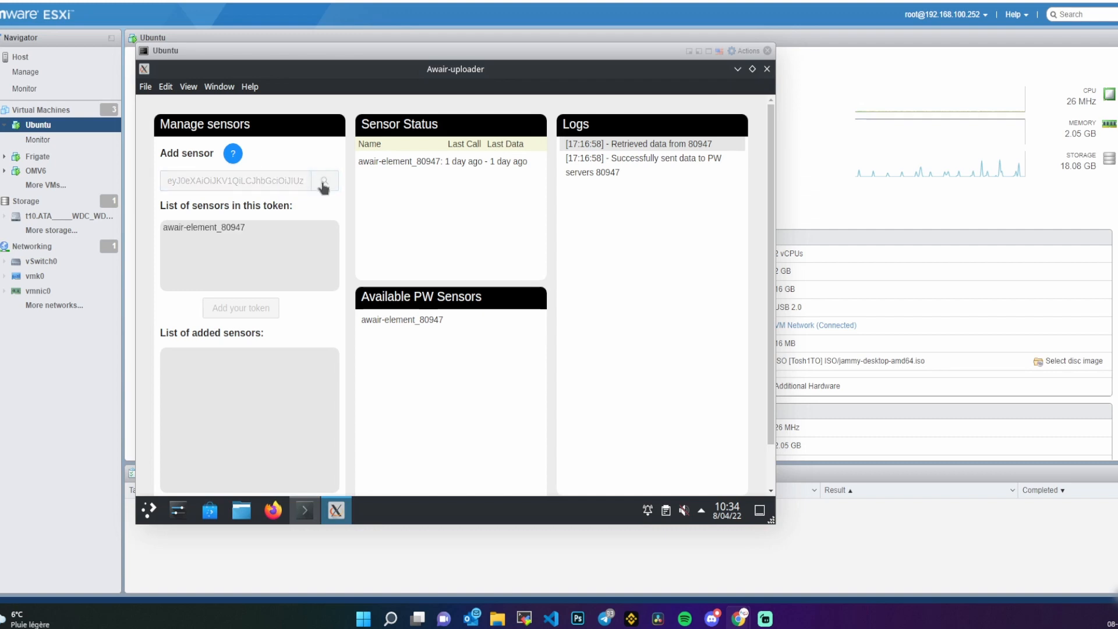
# Step: Add the token so its Awair Element sensor goes into the list of added sensors, and check the sensor's status
pyautogui.moveTo(267, 238); pyautogui.dragTo(169, 230)
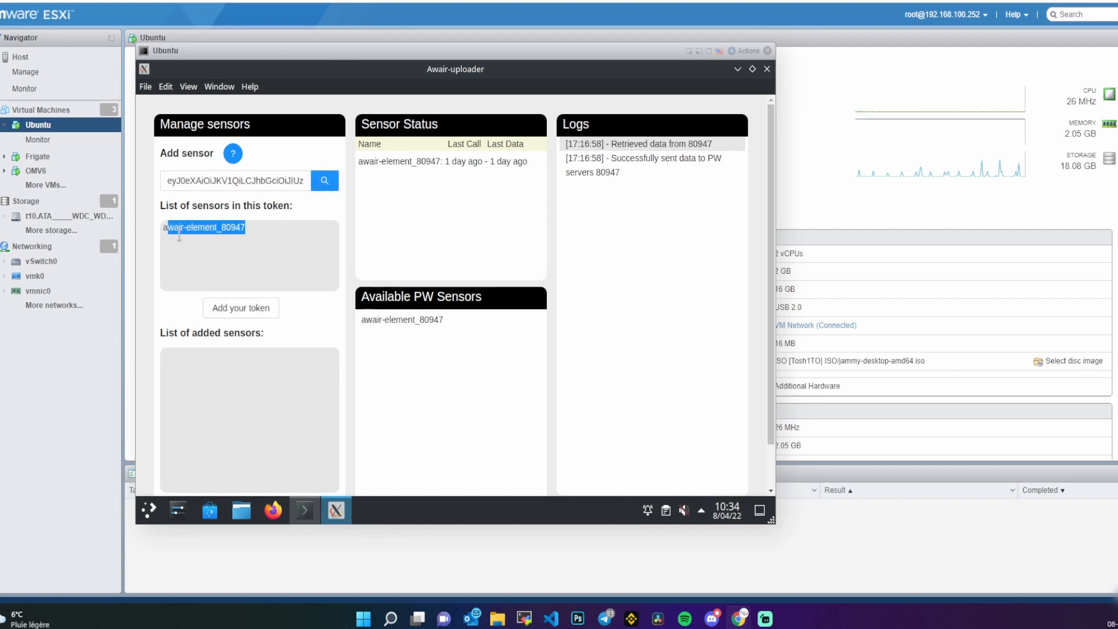
pyautogui.click(249, 313)
pyautogui.moveTo(269, 360); pyautogui.dragTo(262, 336)
pyautogui.click(405, 336)
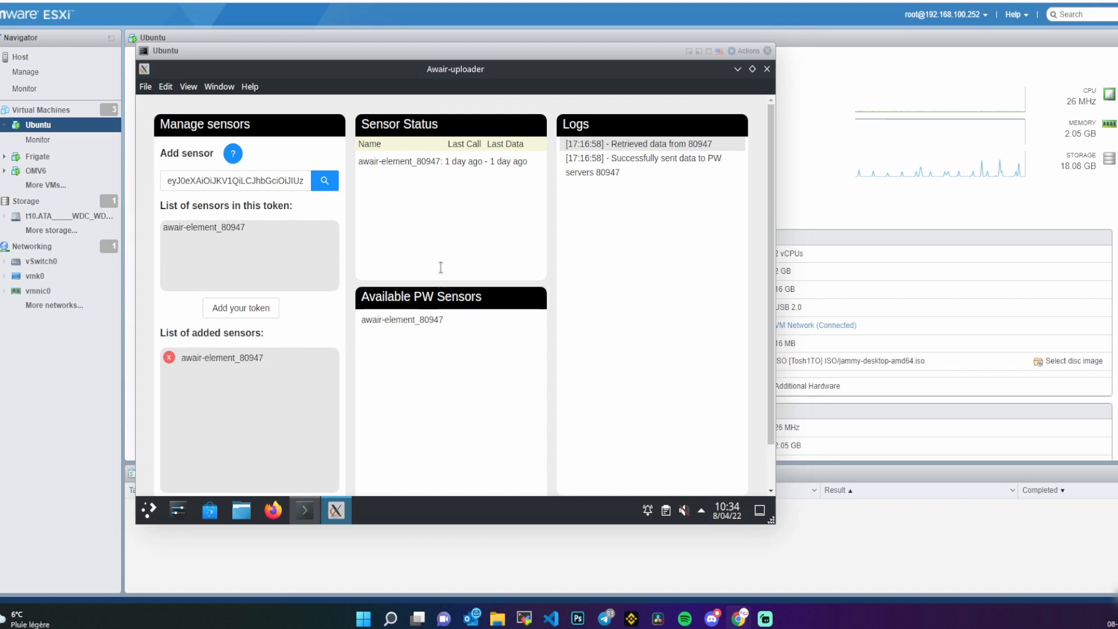
pyautogui.moveTo(387, 162)
pyautogui.mouseDown()
pyautogui.moveTo(515, 163)
pyautogui.moveTo(394, 163)
pyautogui.mouseUp()
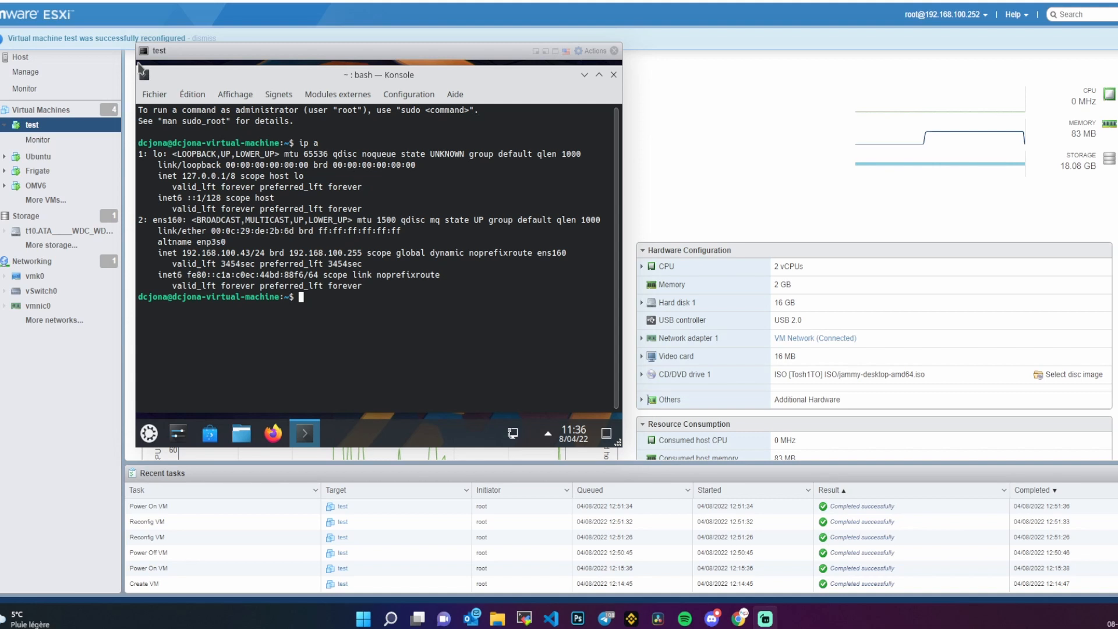
# Step: Refresh the package lists and upgrade the packages in the test VM's terminal with sudo apt update and sudo apt upgrade
pyautogui.click(512, 264)
pyautogui.write('sudo apt update')
pyautogui.press('Return')
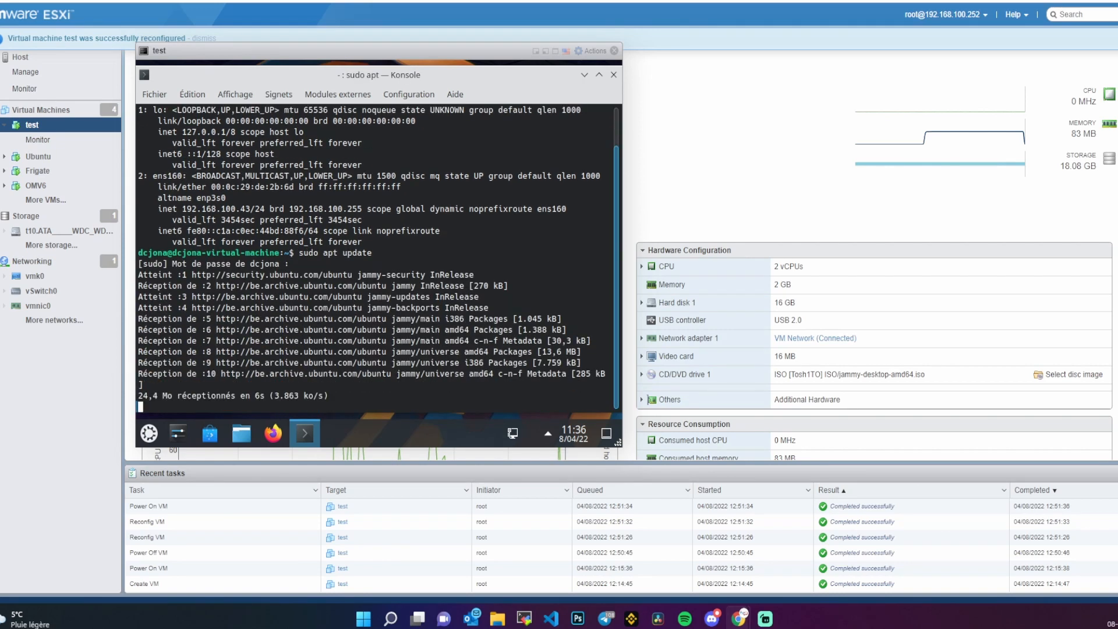
pyautogui.write('sudo apt up')
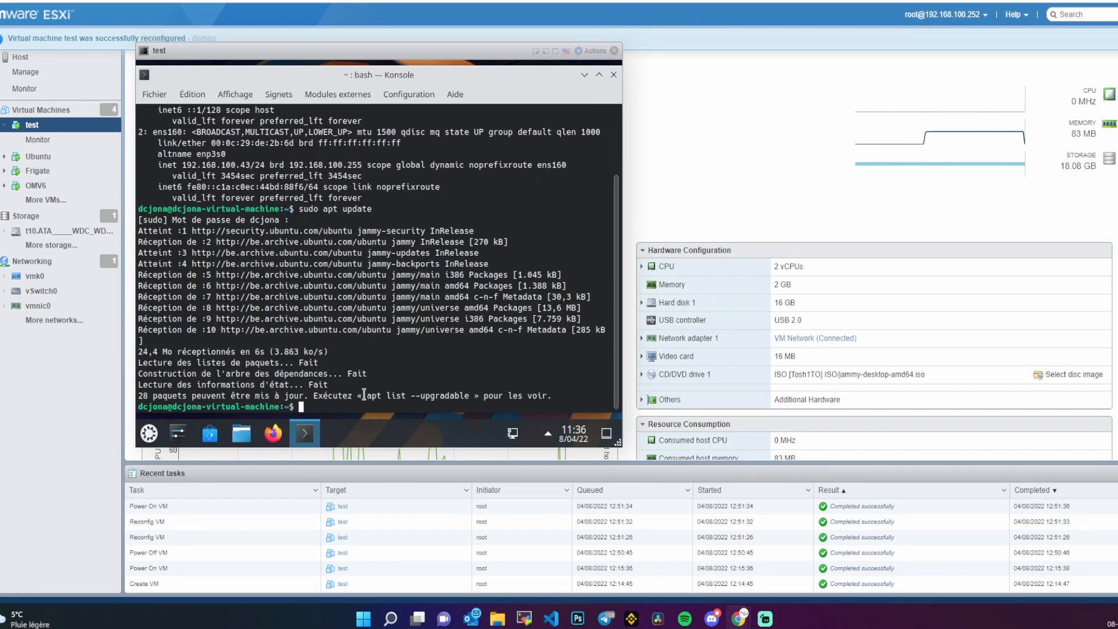
pyautogui.write('grade')
pyautogui.press('Return')
pyautogui.press('Return')
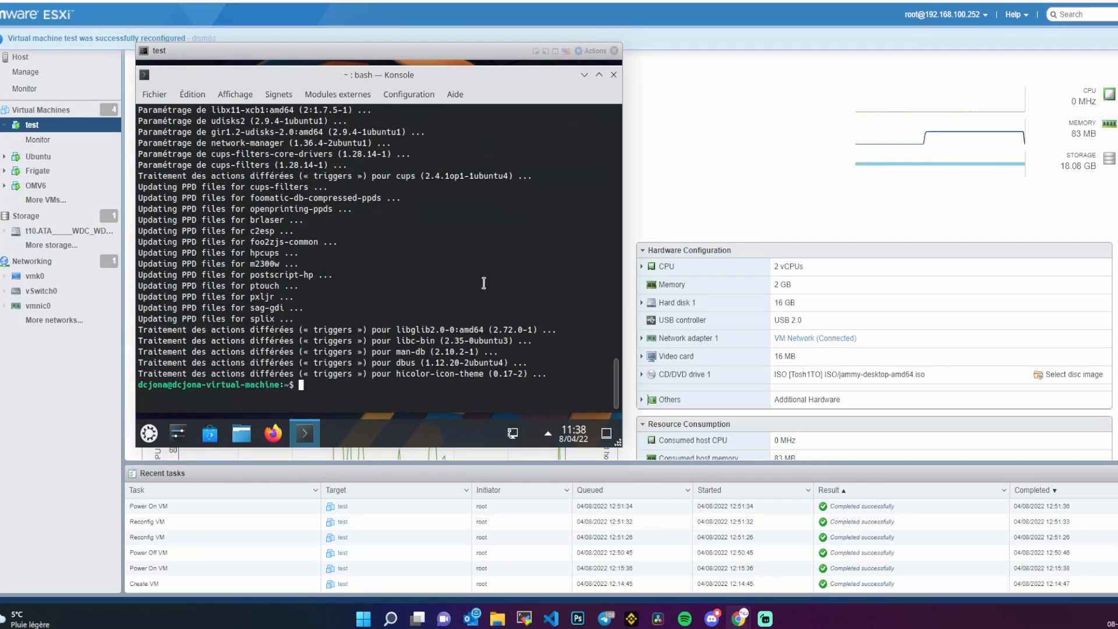
# Step: Install openssh-server with apt and check the service with sudo systemctl status ssh
pyautogui.write('sudo apt install openssh=server')
pyautogui.press('Return')
pyautogui.press('Up')
pyautogui.press('Left')
pyautogui.press('Left')
pyautogui.press('Left')
pyautogui.press('Left')
pyautogui.press('Left')
pyautogui.press('Left')
pyautogui.press('BackSpace')
pyautogui.write('-')
pyautogui.press('Return')
pyautogui.write('o')
pyautogui.press('Return')
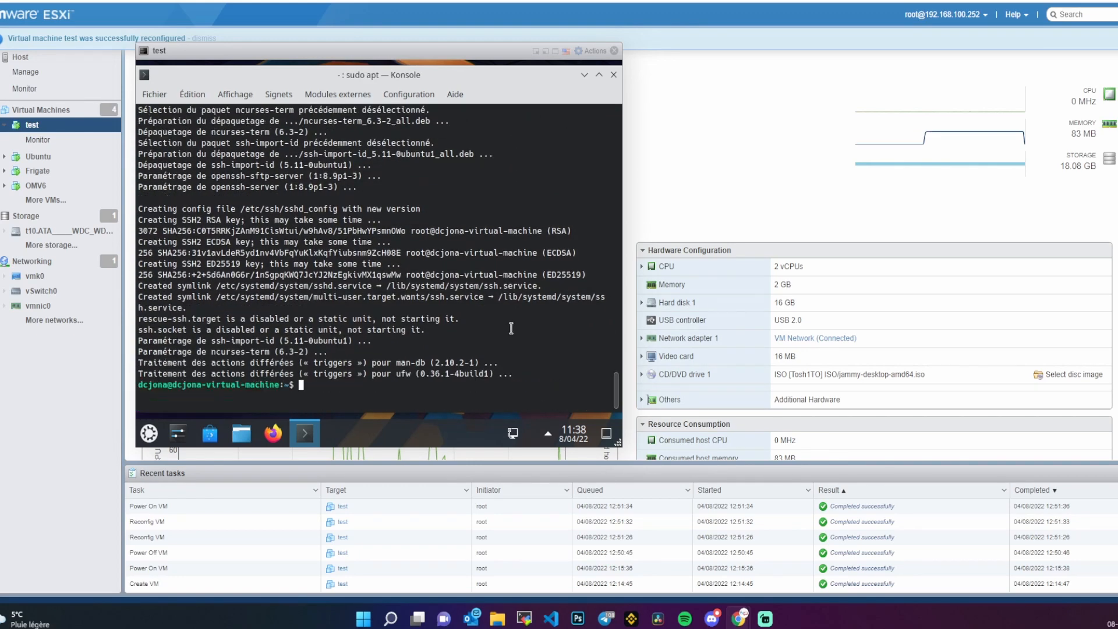
pyautogui.write('sudo systemctl status ssh')
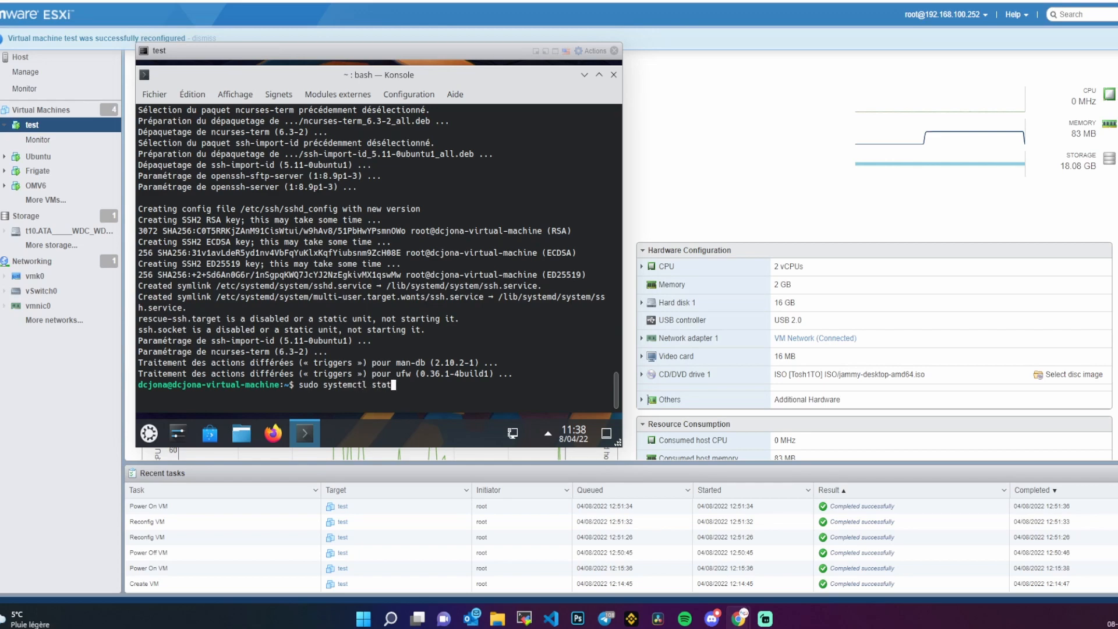
pyautogui.press('Return')
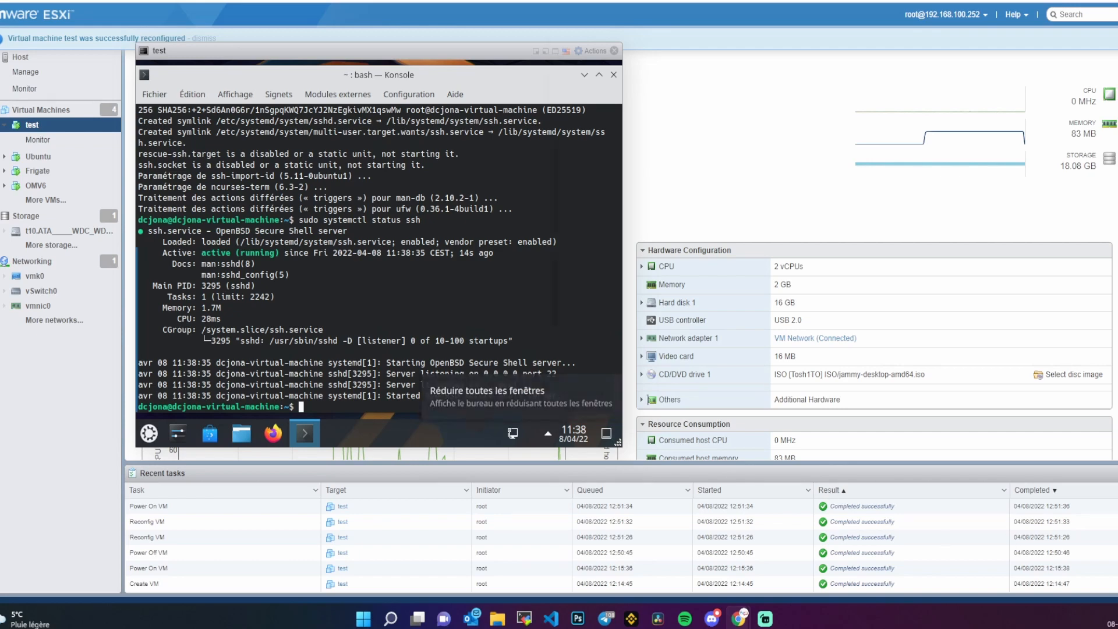
# Step: Switch to MobaXterm, restart the SSH session to 192.168.100.43 and log in with the account password
pyautogui.click(524, 618)
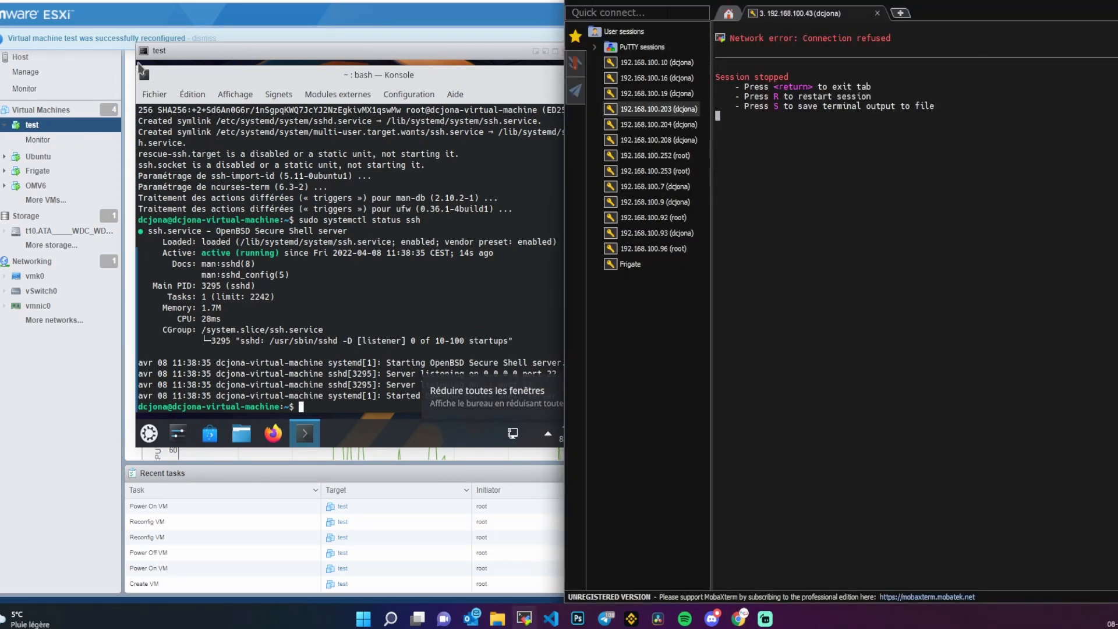
pyautogui.press('r')
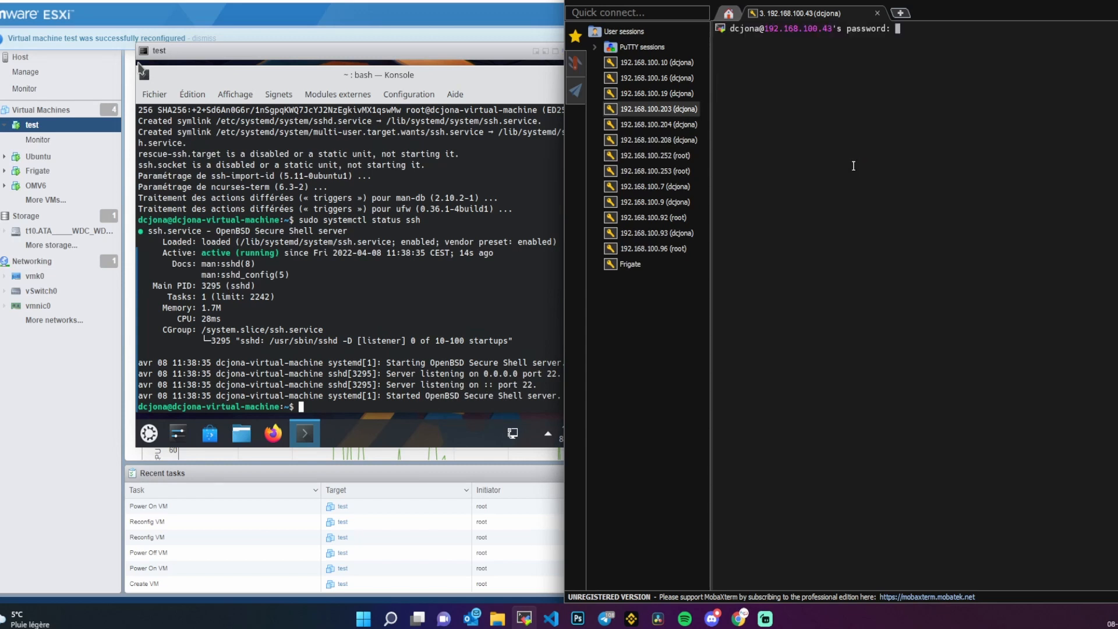
pyautogui.press('Return')
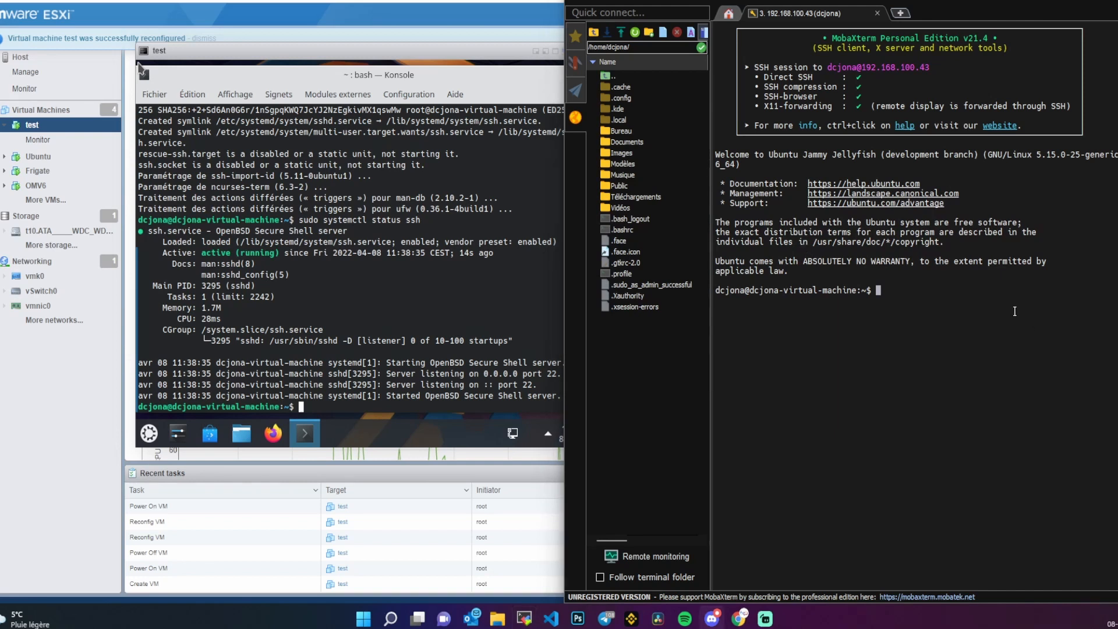
# Step: Paste and run the NodeSource Node.js 12.x setup command together with sudo apt-get install -y nodejs
pyautogui.rightClick(967, 285)
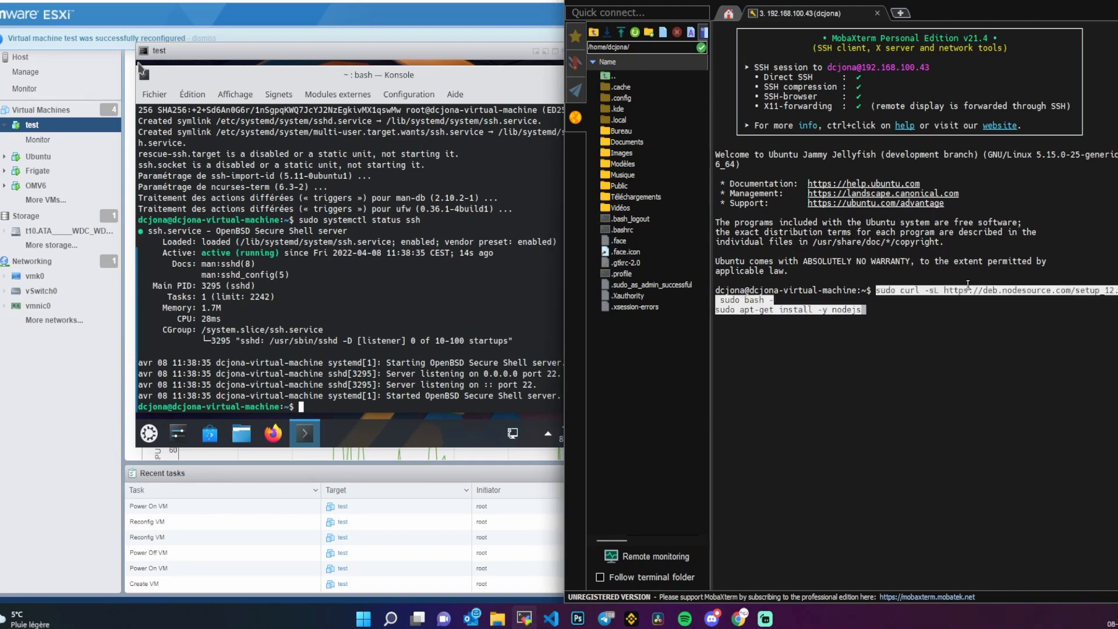
pyautogui.press('Return')
pyautogui.press('Return')
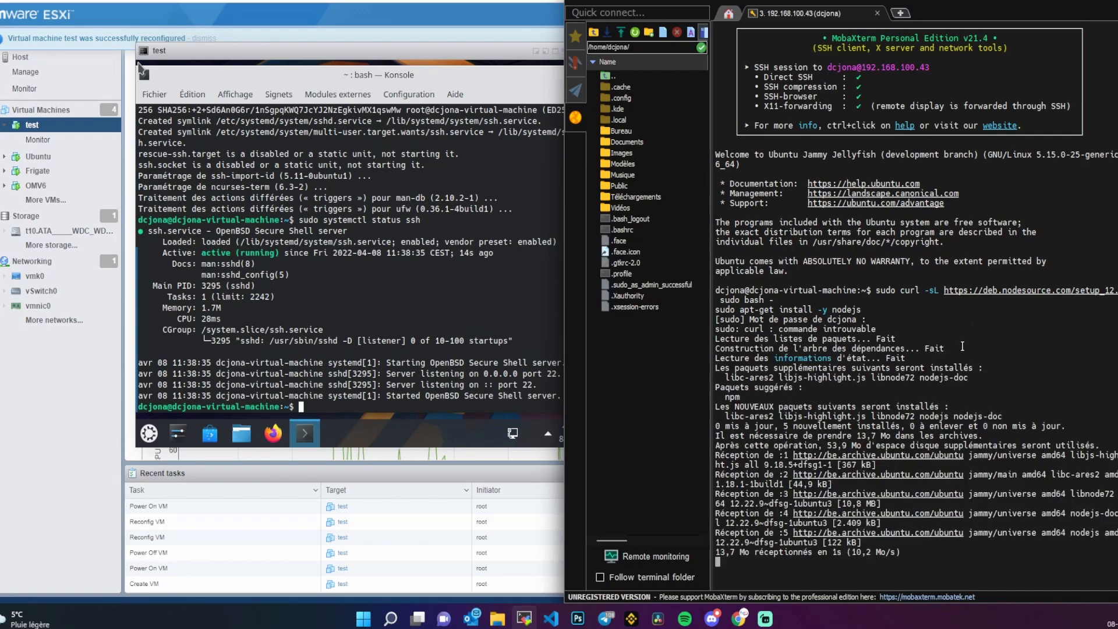
# Step: Install curl with apt and rerun the NodeSource Node.js 12.x setup command
pyautogui.write('sudo apt install curl')
pyautogui.press('Return')
pyautogui.press('Up')
pyautogui.press('Up')
pyautogui.press('Up')
pyautogui.press('Return')
# Step: Rerun sudo apt-get install -y nodejs and check the installed release with node --version
pyautogui.press('Up')
pyautogui.press('Up')
pyautogui.press('Up')
pyautogui.press('Return')
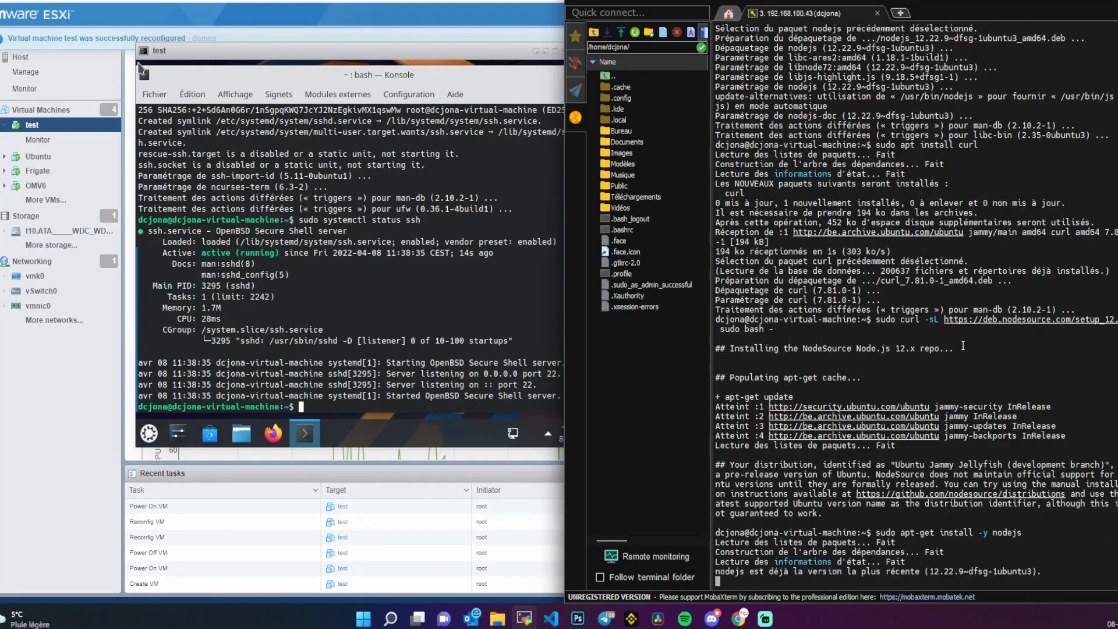
pyautogui.write('node --version')
pyautogui.press('Return')
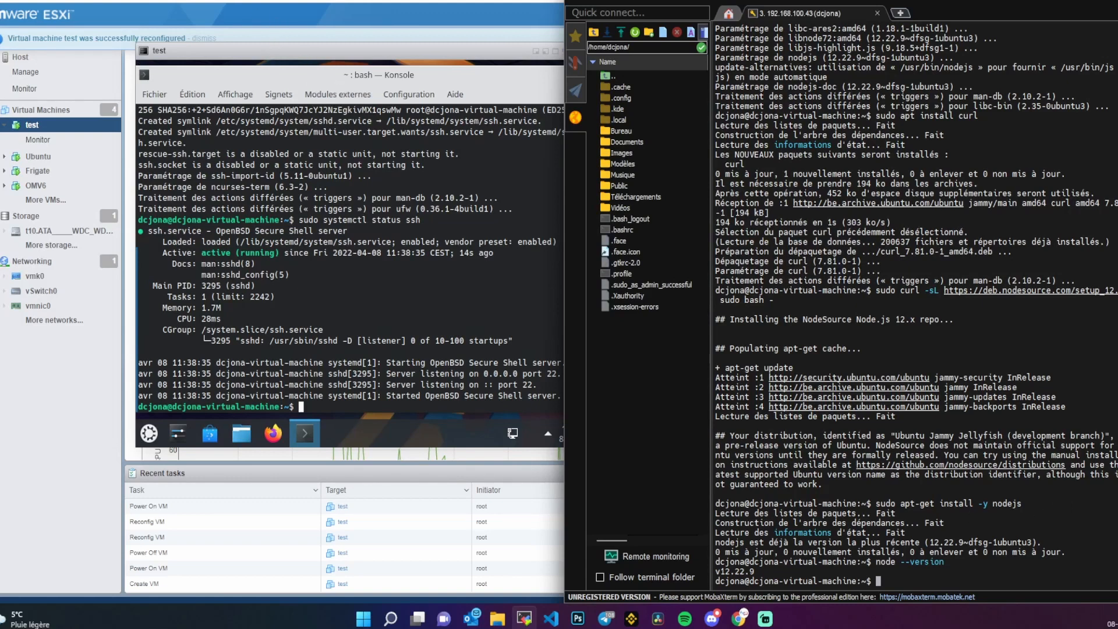
# Step: Switch to the browser, open the awair-uploader GitHub repository's main code page in a new tab and look through it
pyautogui.hotkey('alt', 'Tab')
pyautogui.hotkey('ctrl', 't')
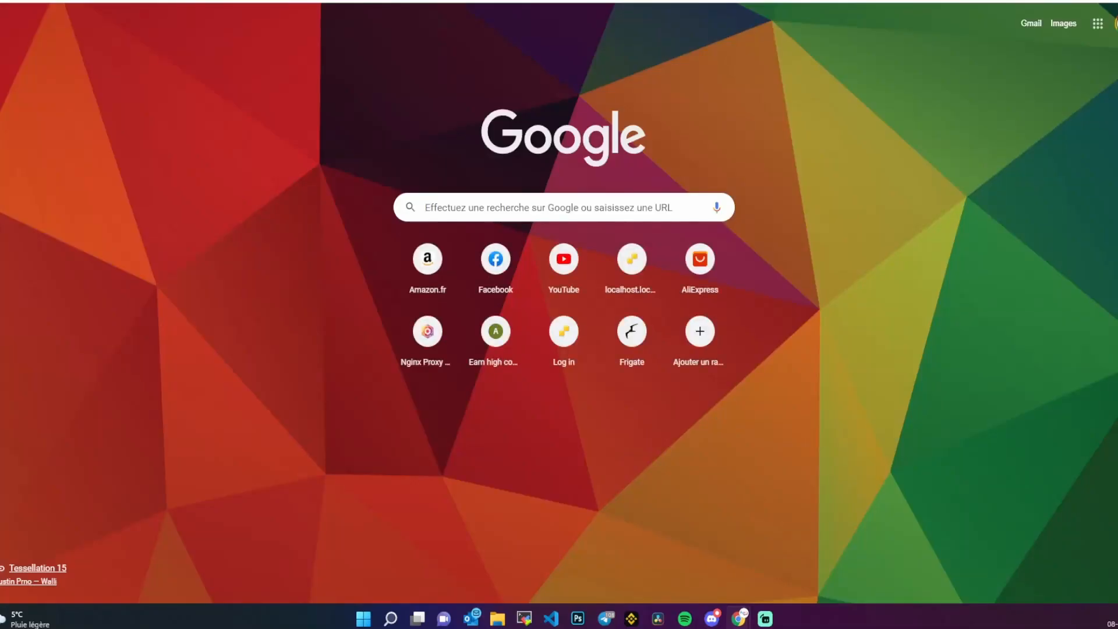
pyautogui.write('awair up')
pyautogui.press('Down')
pyautogui.press('Down')
pyautogui.press('Down')
pyautogui.press('Down')
pyautogui.press('Down')
pyautogui.press('Down')
pyautogui.press('Return')
pyautogui.click(141, 65)
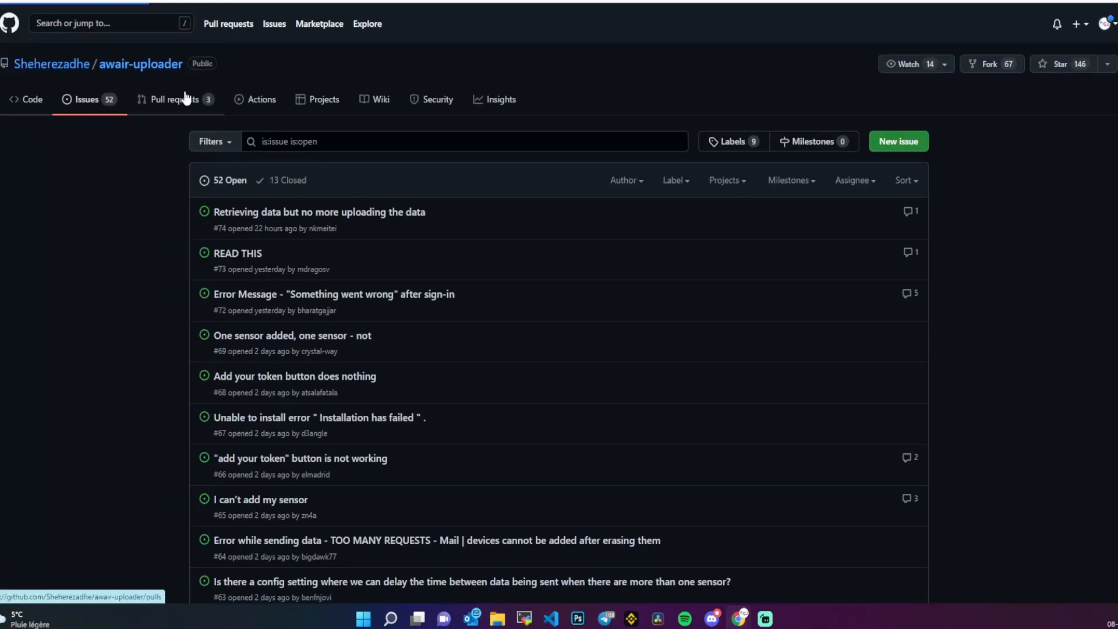
pyautogui.scroll(-15, 332, 184)
pyautogui.scroll(15, 227, 210)
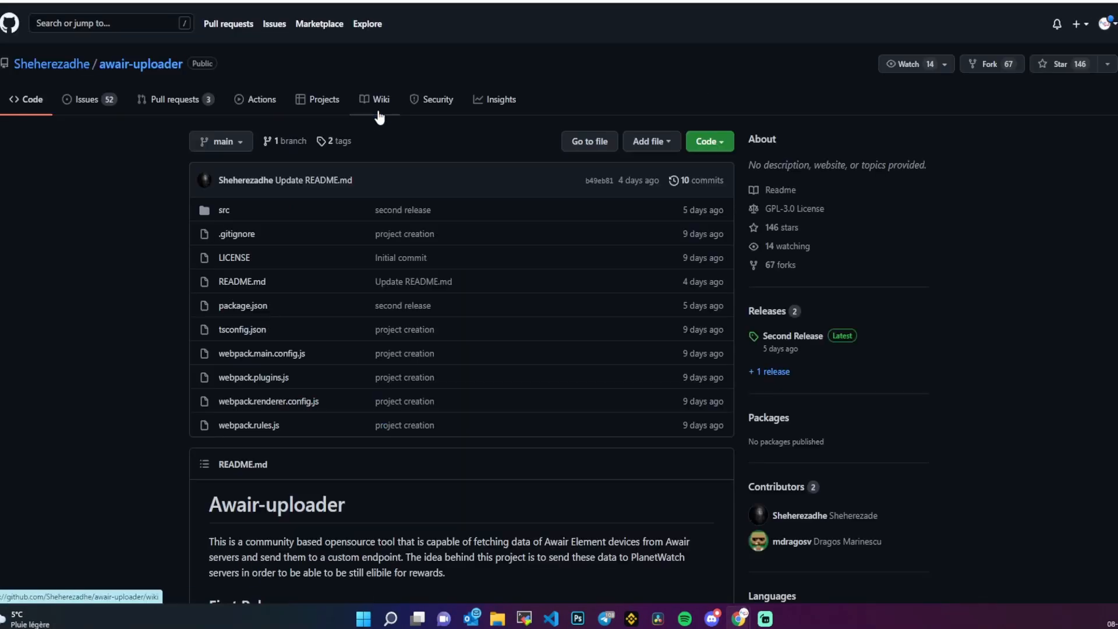
pyautogui.scroll(-15, 315, 184)
pyautogui.scroll(15, 315, 184)
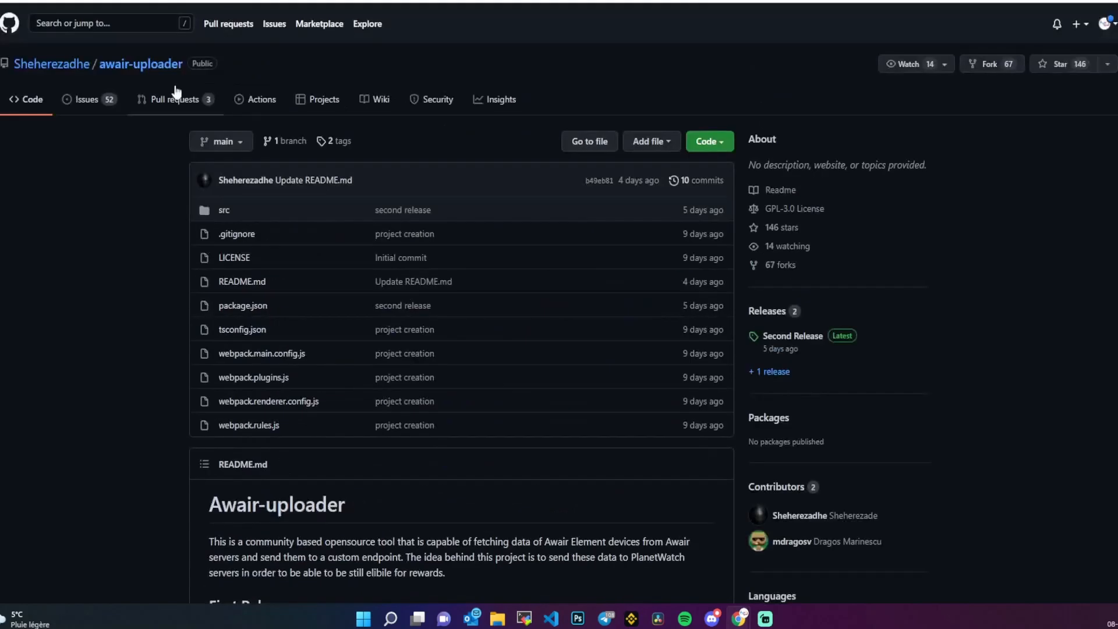
# Step: Copy the awair-uploader repository's HTTPS clone URL, switch to the MobaXterm SSH terminal and clone the repository there with git clone
pyautogui.click(708, 145)
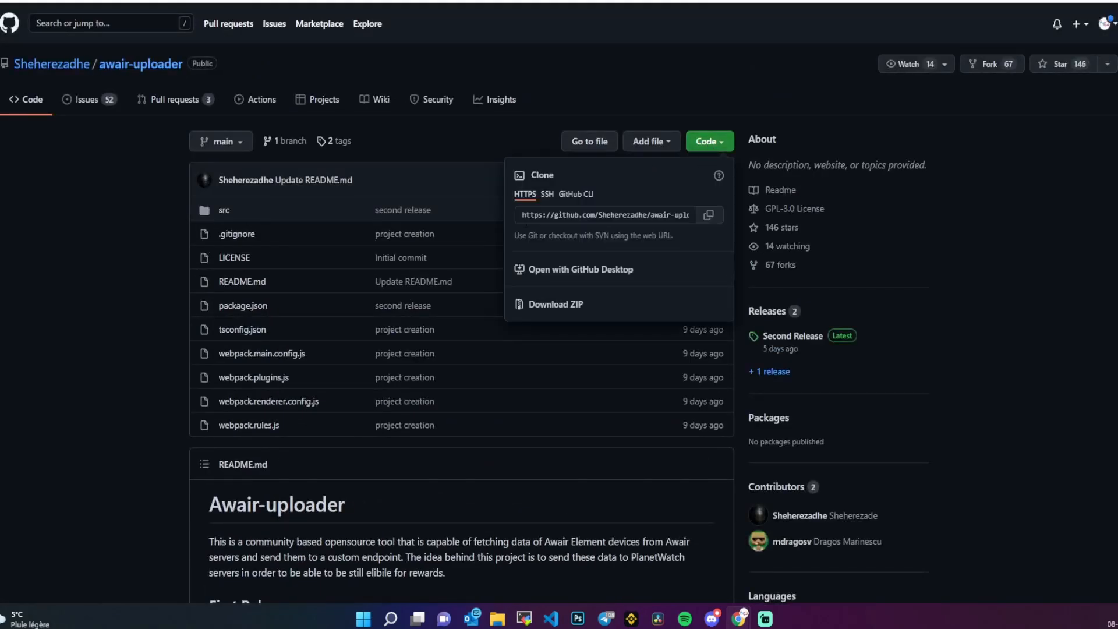
pyautogui.click(675, 217)
pyautogui.click(708, 215)
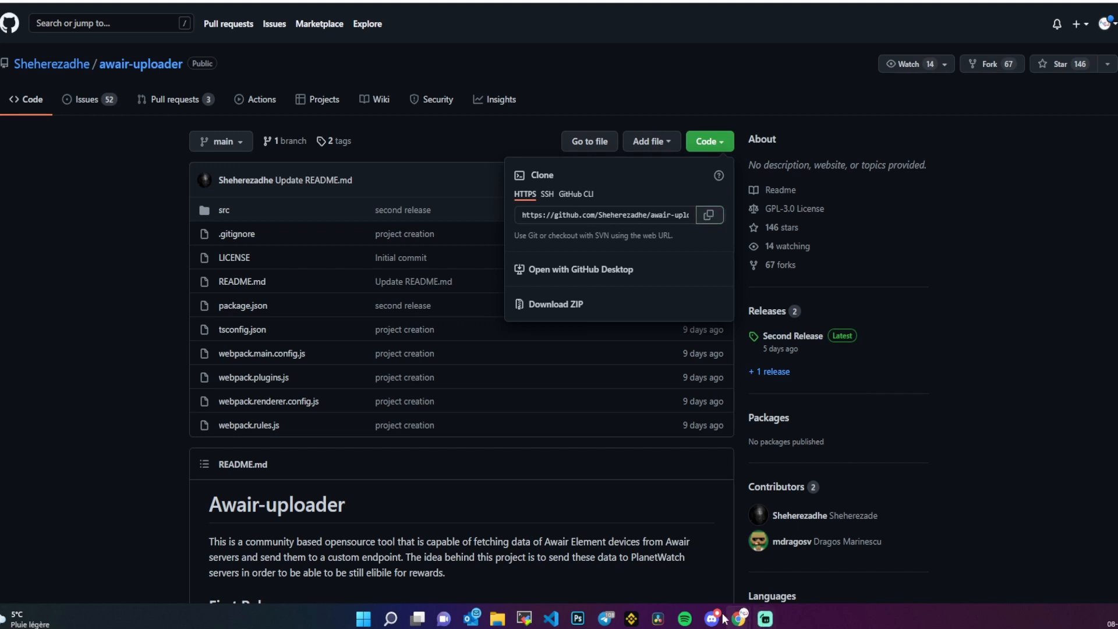
pyautogui.click(524, 617)
pyautogui.write('git clon')
pyautogui.rightClick(947, 501)
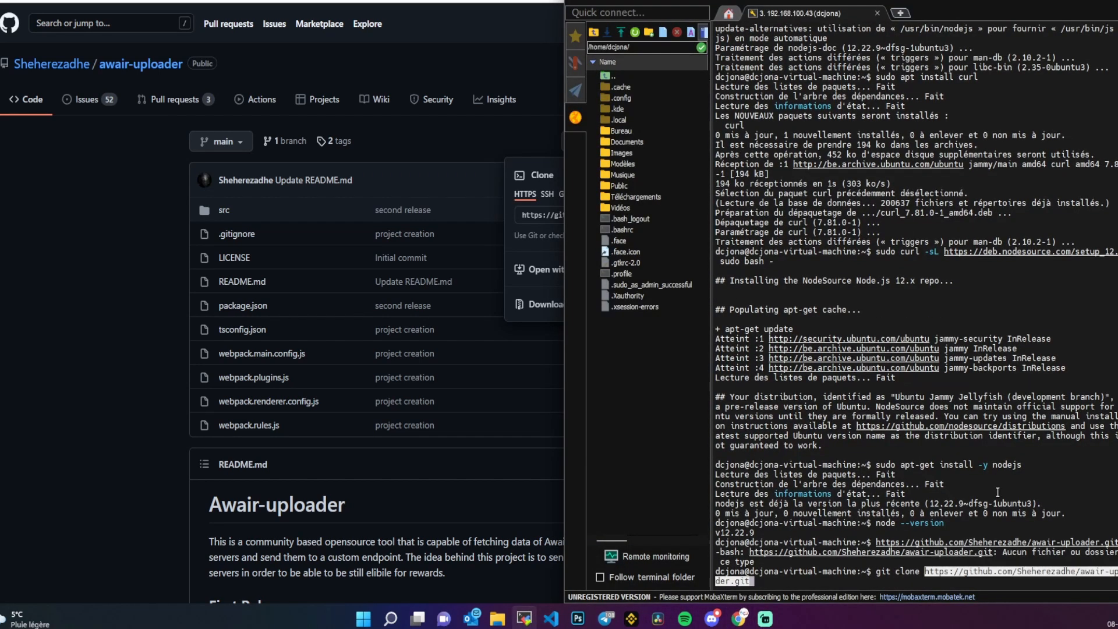
pyautogui.press('Return')
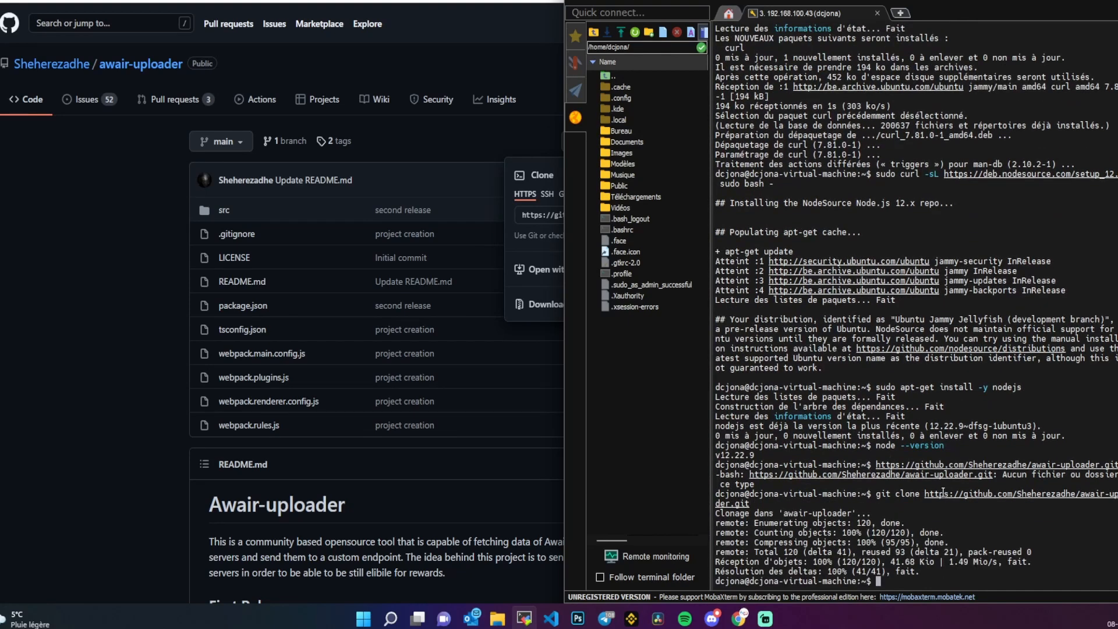
# Step: List the home directory's contents with ls and change into the awair-uploader folder
pyautogui.write('ls')
pyautogui.press('Return')
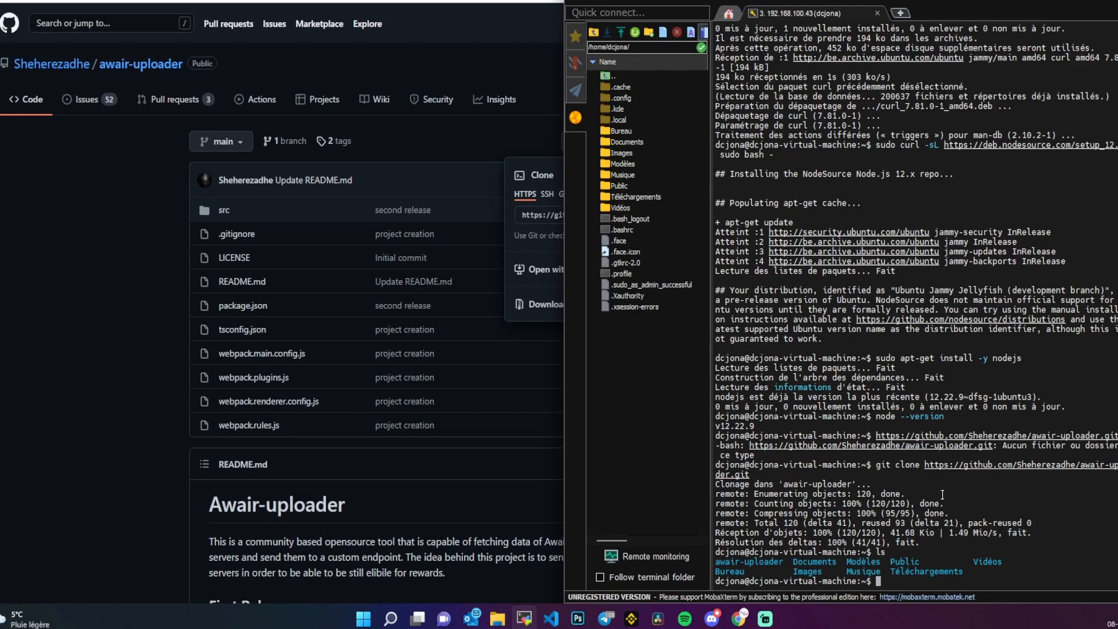
pyautogui.write('cd a')
pyautogui.press('Tab')
pyautogui.press('Return')
# Step: Copy the npm install command from the README's Contributing section in the browser and run it in the MobaXterm terminal
pyautogui.click(114, 362)
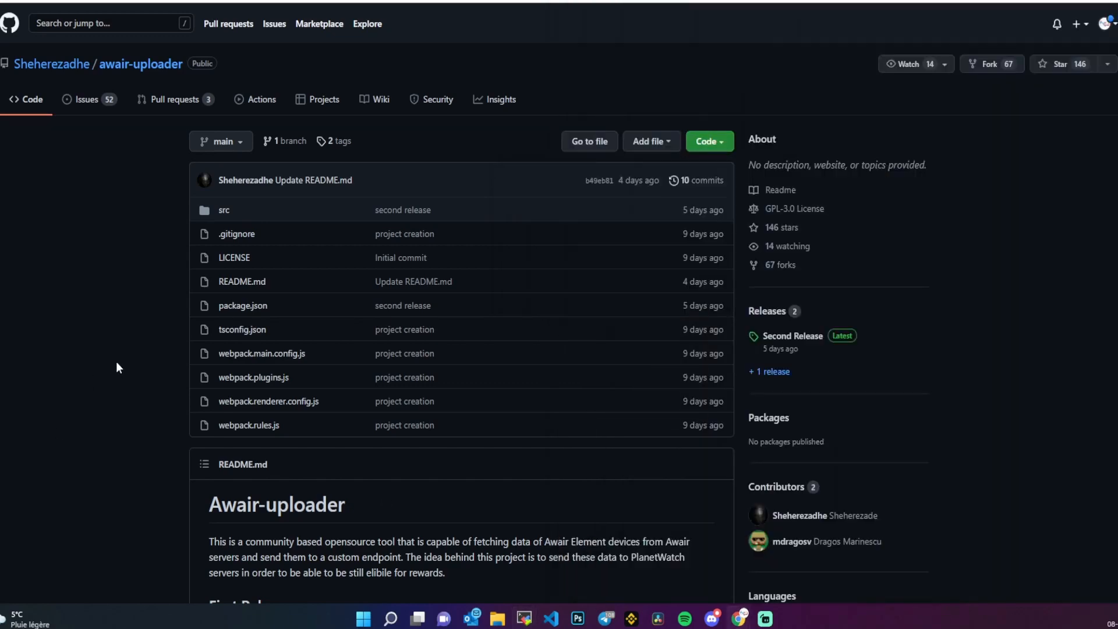
pyautogui.scroll(-13, 120, 466)
pyautogui.scroll(-20, 132, 490)
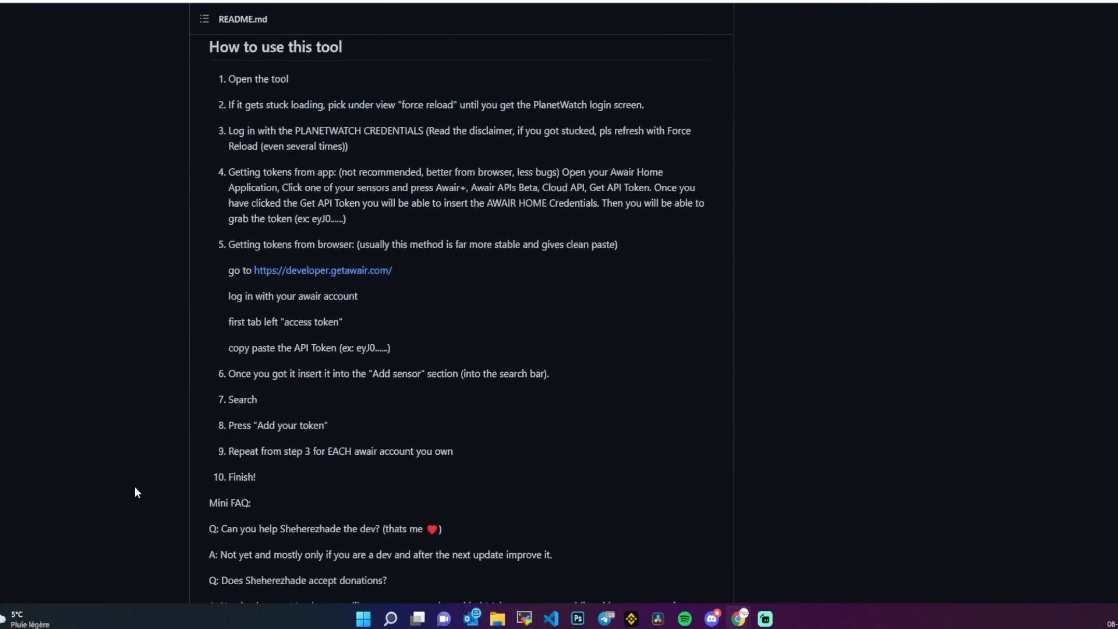
pyautogui.scroll(-2, 154, 506)
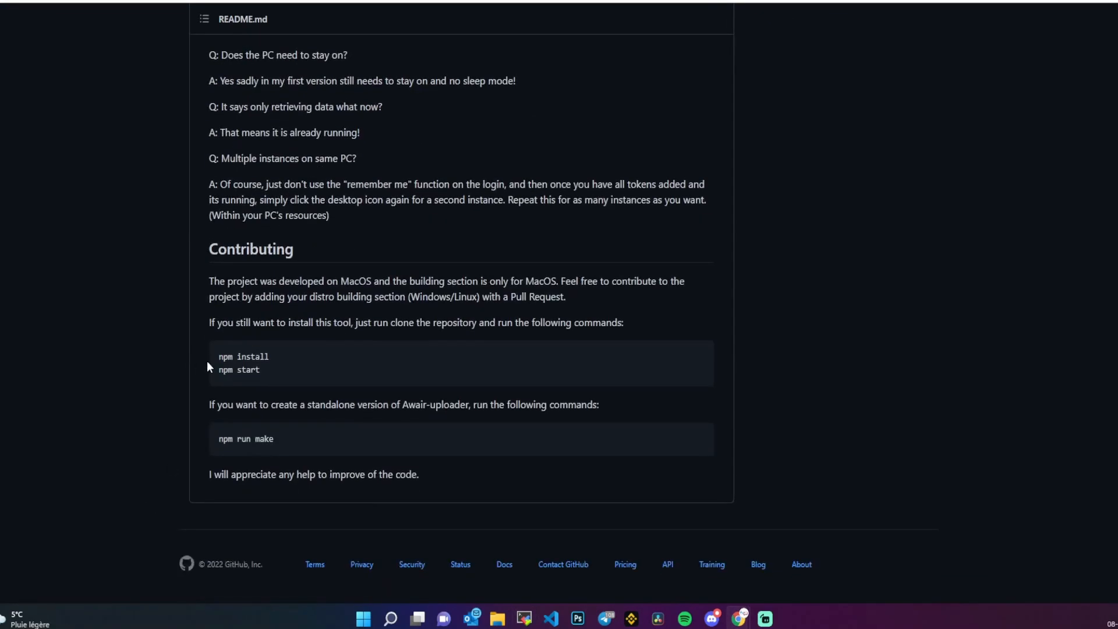
pyautogui.moveTo(207, 361); pyautogui.dragTo(277, 359)
pyautogui.click(524, 619)
pyautogui.rightClick(992, 531)
pyautogui.press('Return')
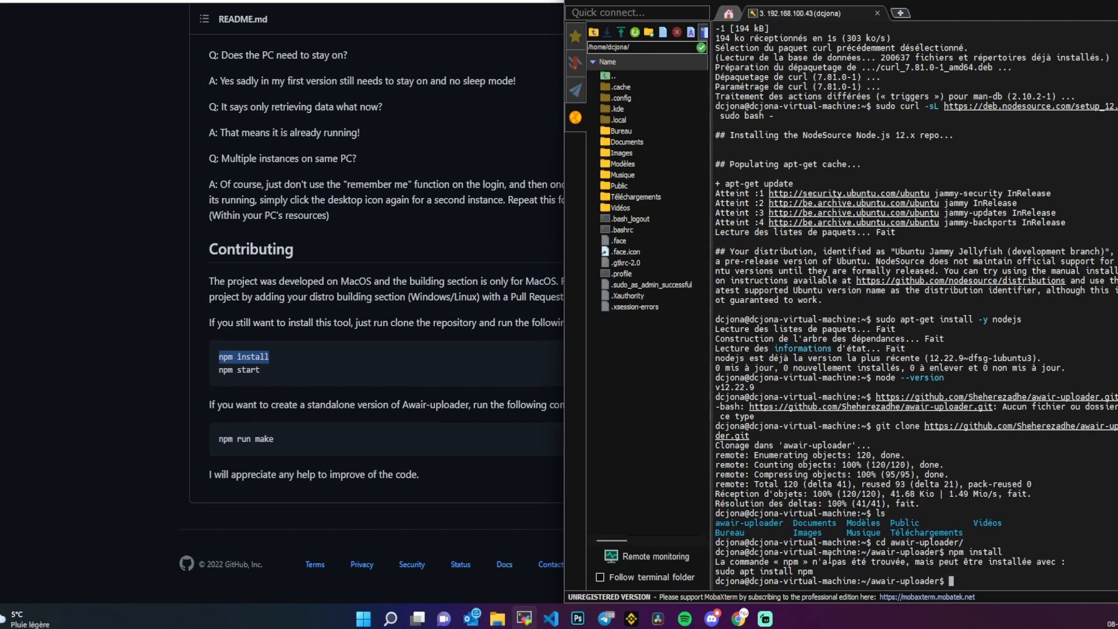
# Step: Run the suggested sudo apt install npm command and accept the additional packages with o
pyautogui.moveTo(822, 570); pyautogui.dragTo(708, 573)
pyautogui.hotkey('ctrl', 'c')
pyautogui.rightClick(1001, 583)
pyautogui.press('Return')
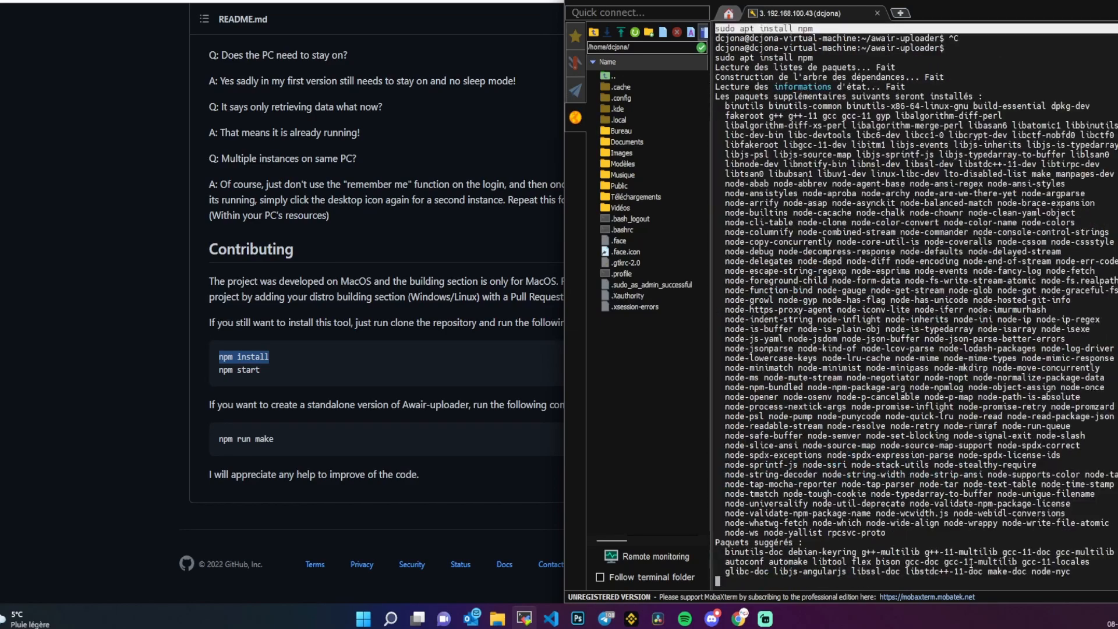
pyautogui.write('o')
pyautogui.press('Return')
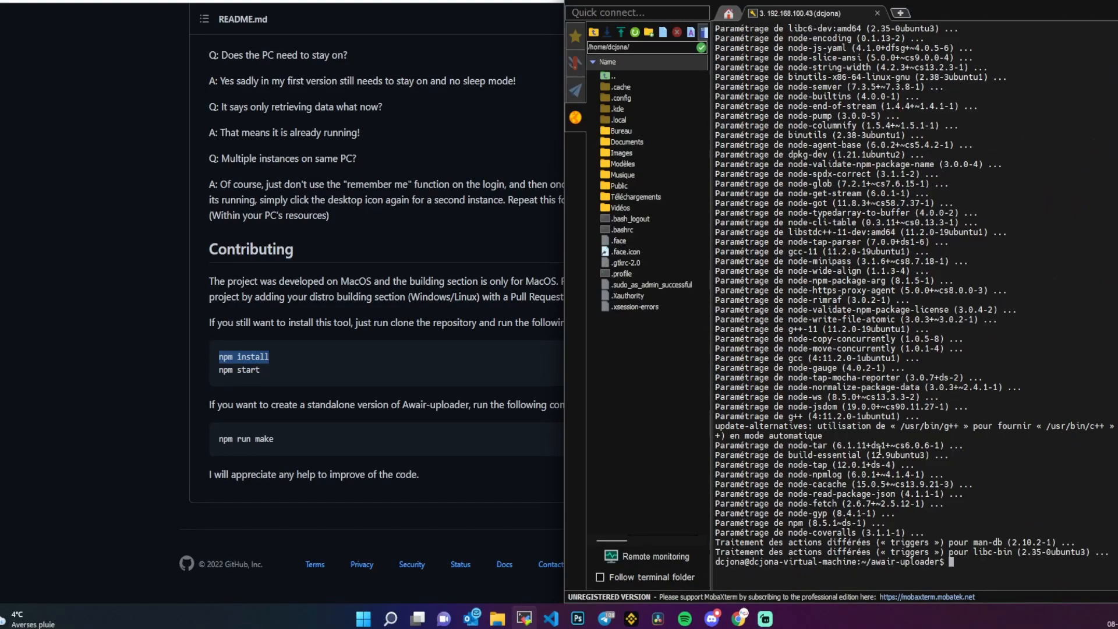
# Step: Rerun npm install in the awair-uploader folder
pyautogui.press('Up')
pyautogui.press('Up')
pyautogui.press('Return')
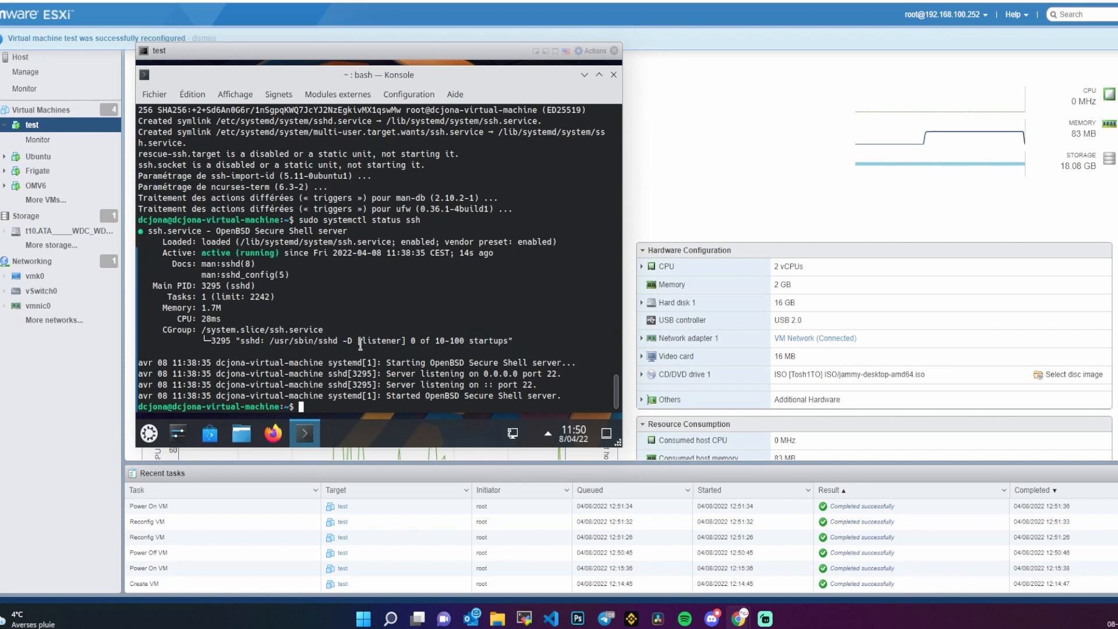
# Step: In the test virtual machine's Konsole, change into awair-uploader/ and launch the tool with npm start
pyautogui.write('cd awair-uploader/')
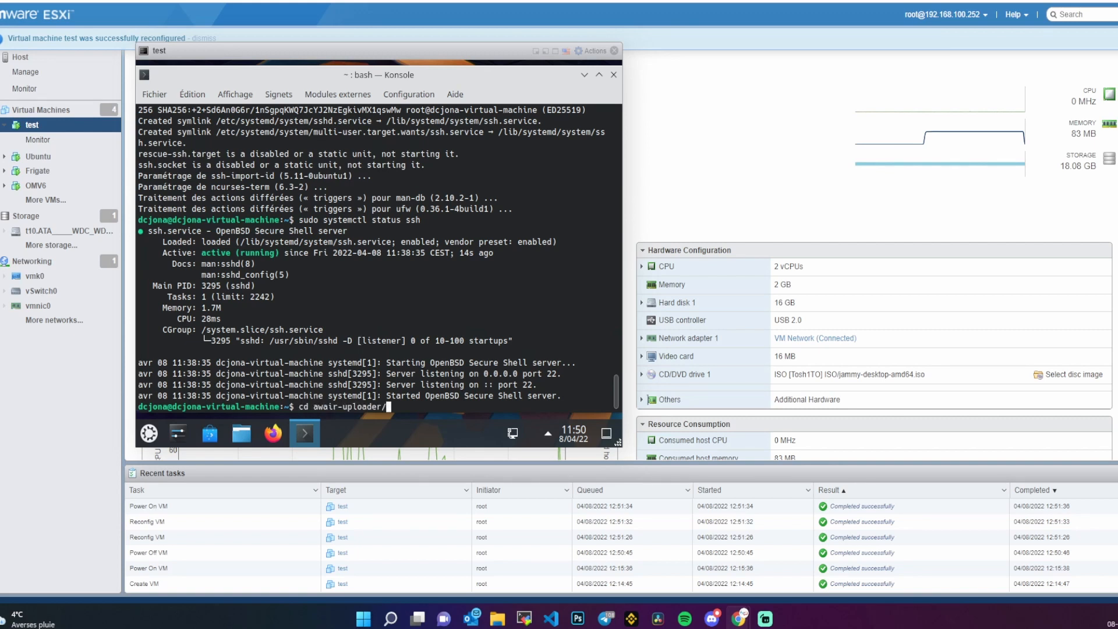
pyautogui.press('Return')
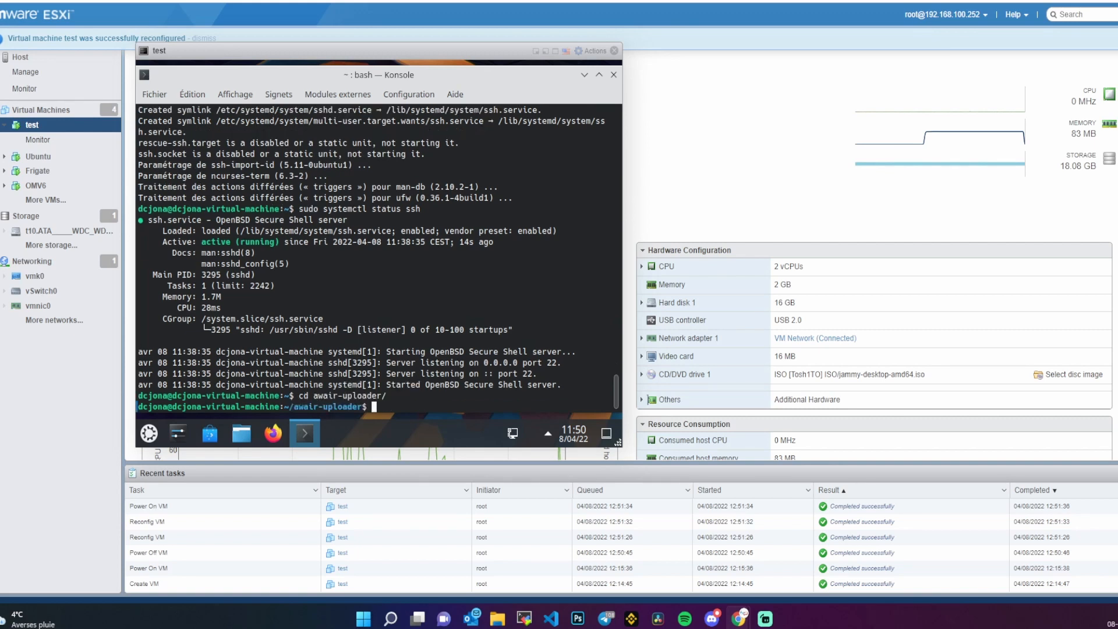
pyautogui.write('npm start')
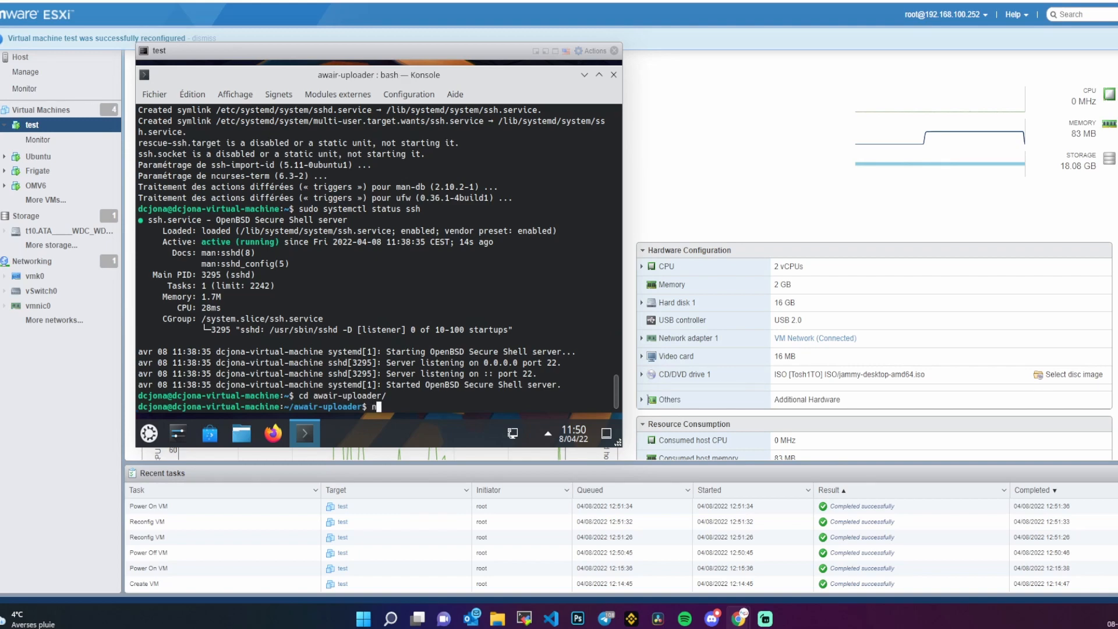
pyautogui.press('Return')
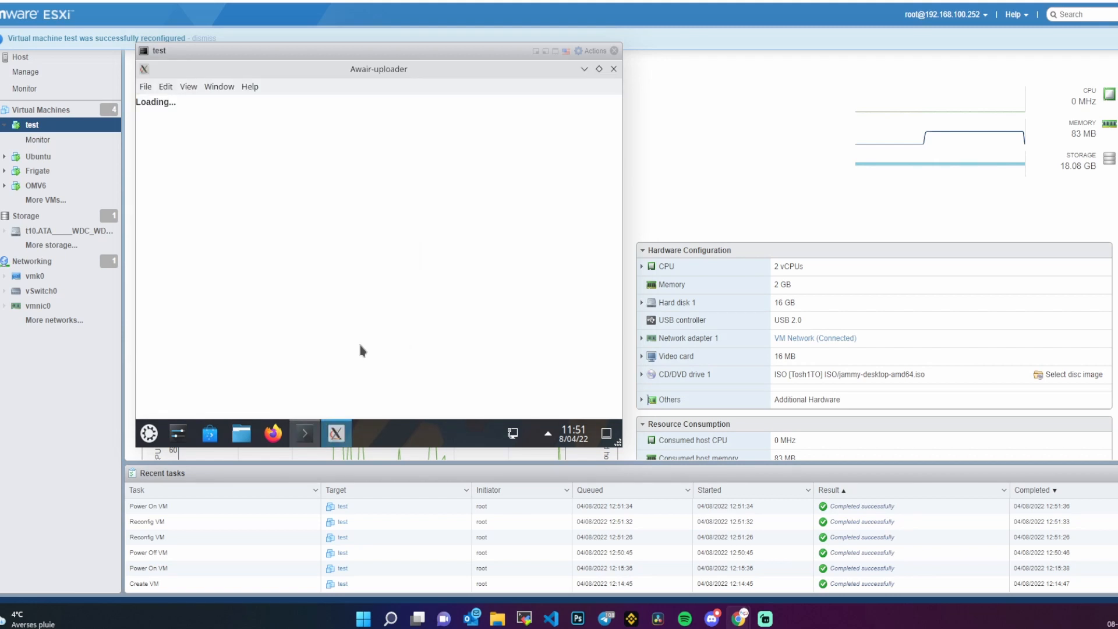
# Step: Reload the Awair-uploader window and bring the PlanetWatch sign-in form into view
pyautogui.click(188, 86)
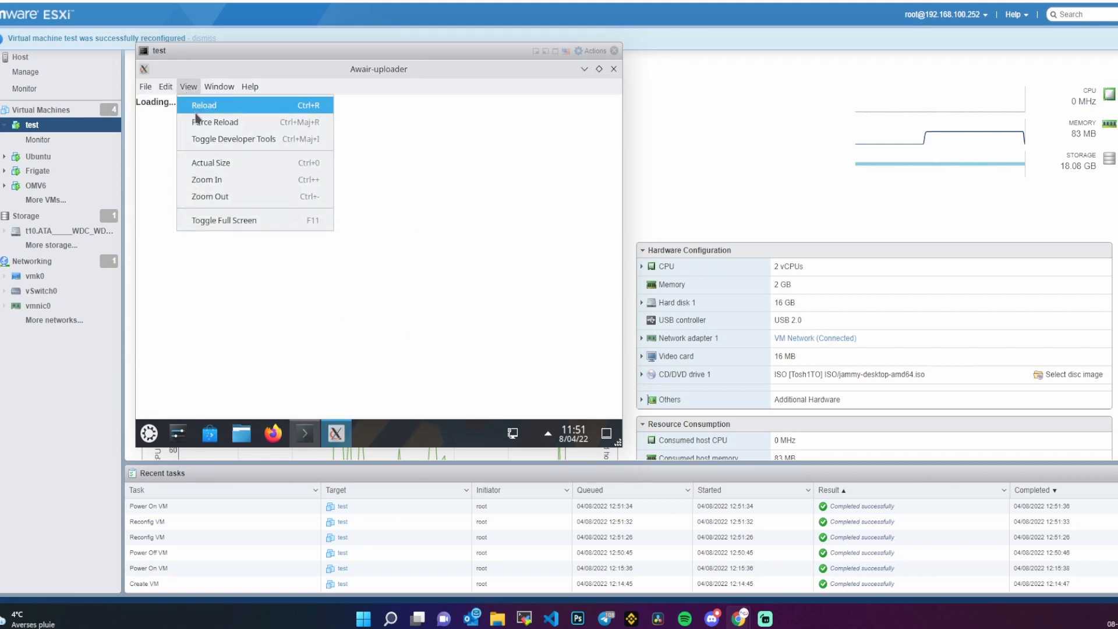
pyautogui.click(196, 102)
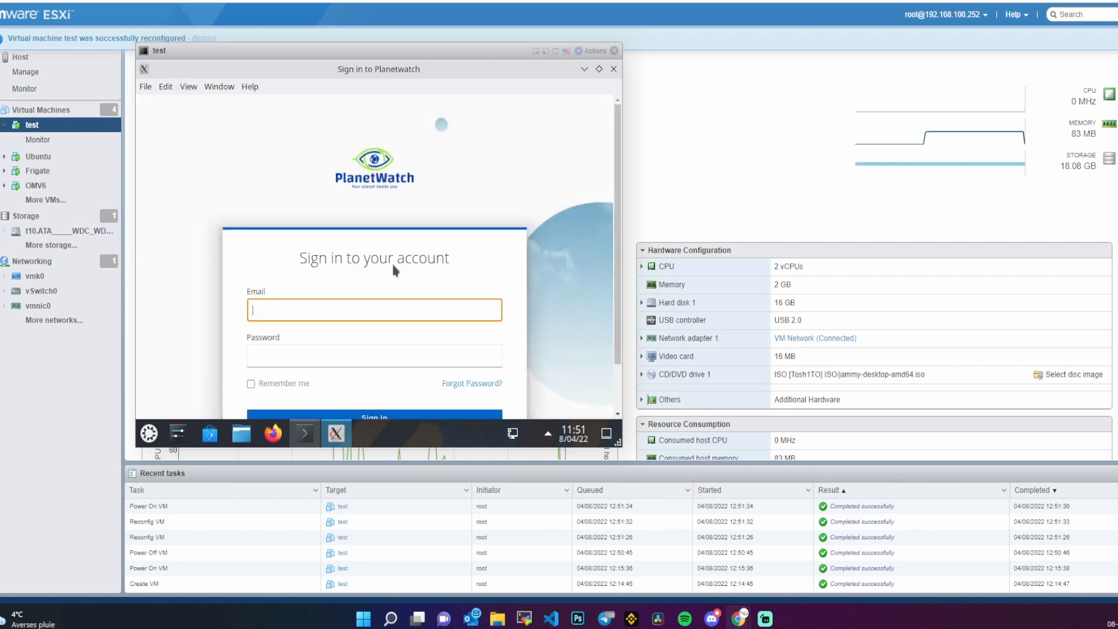
pyautogui.scroll(-1, 445, 308)
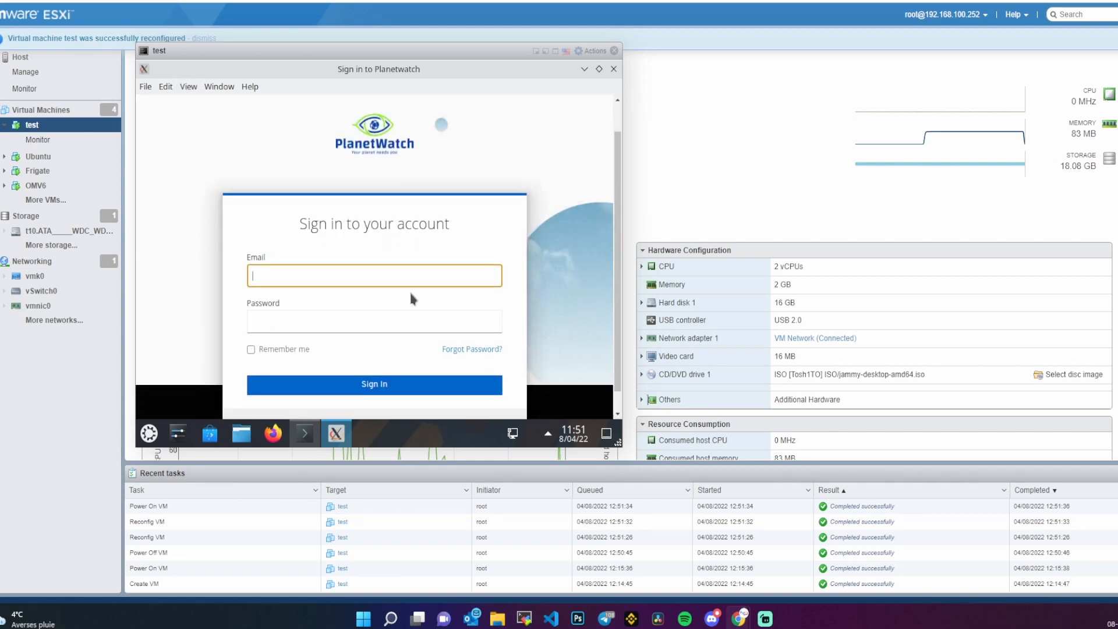